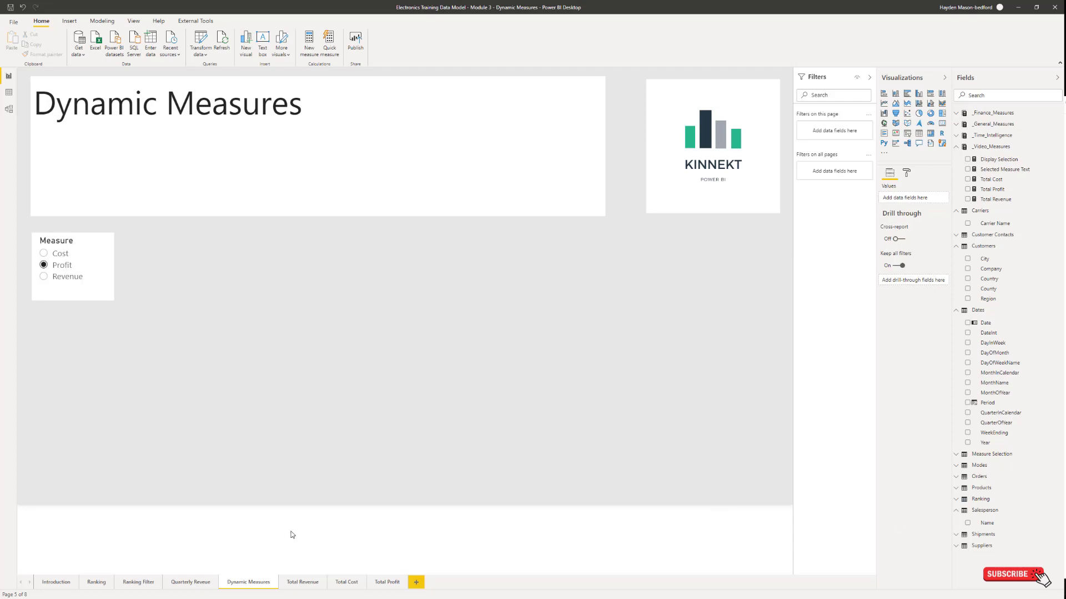
Step: Review the Total Revenue, Total Cost and Total Profit report pages, and return to the Dynamic Measures page
left_click(307, 581)
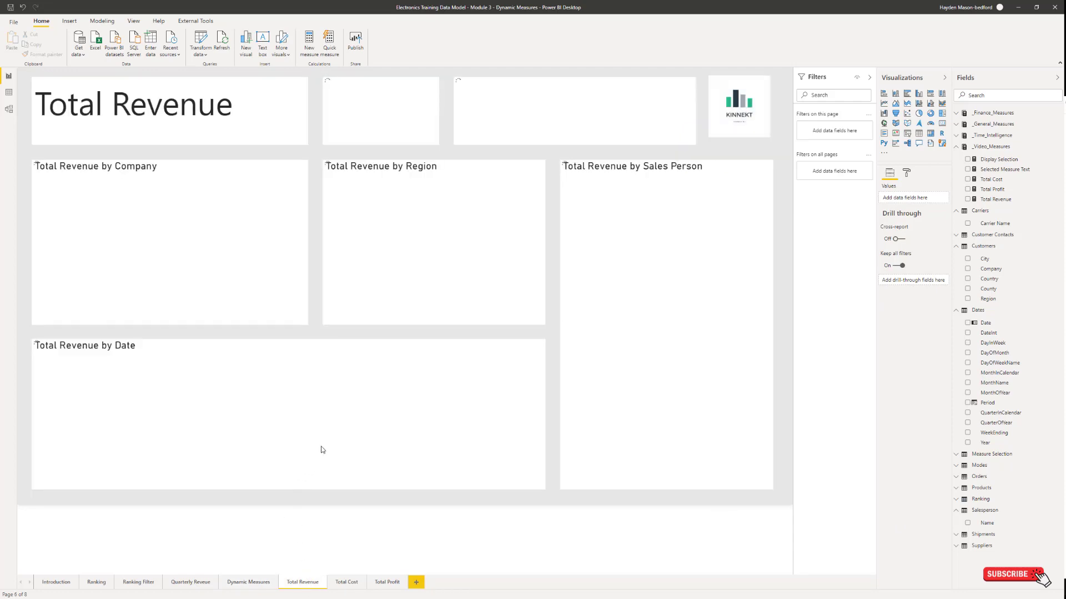
left_click(347, 581)
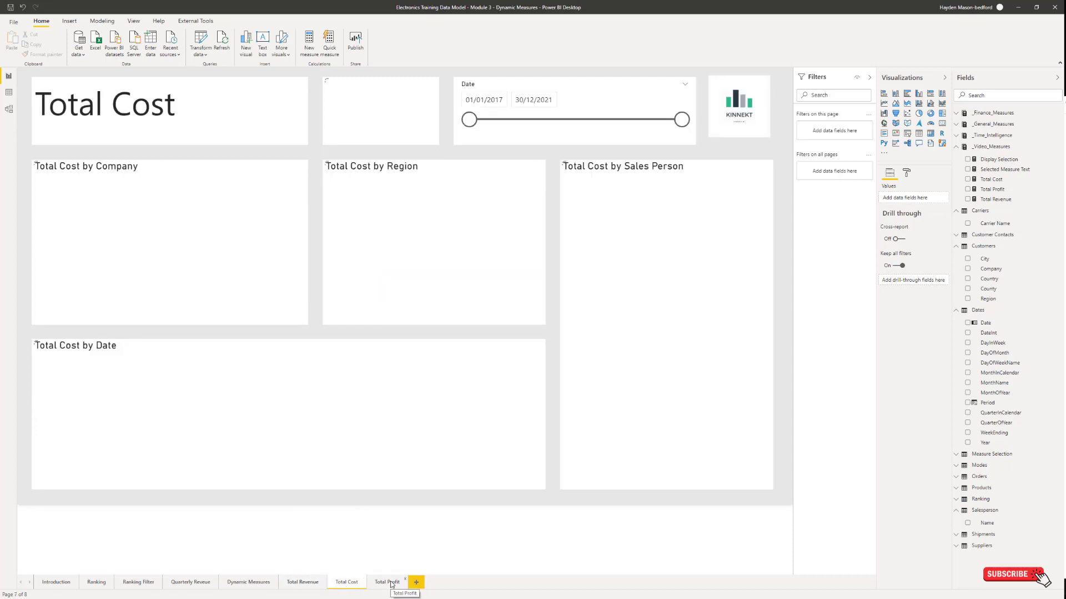
left_click(390, 582)
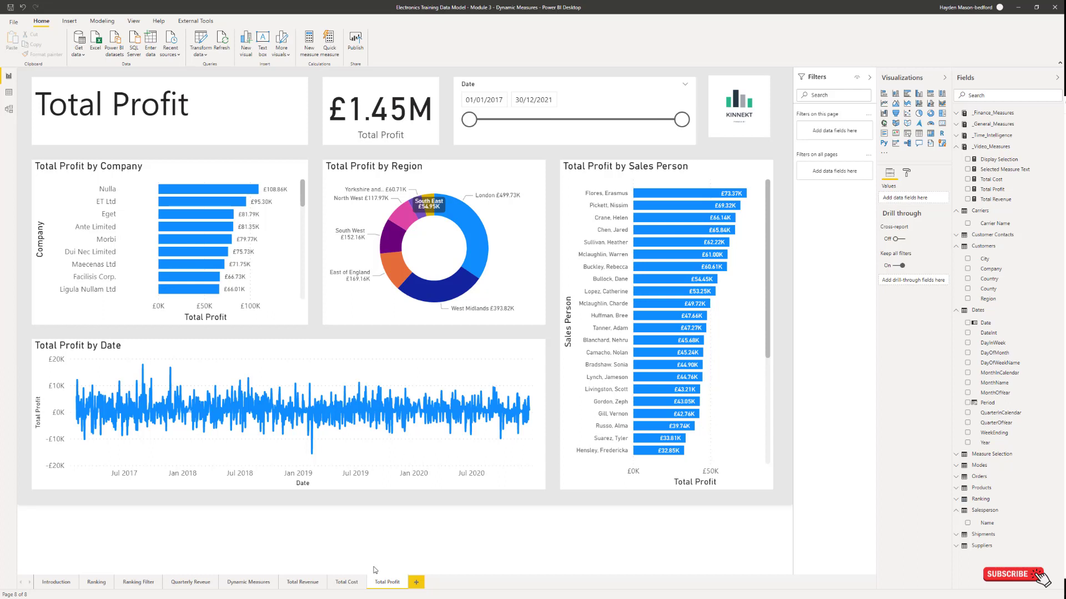
left_click(317, 582)
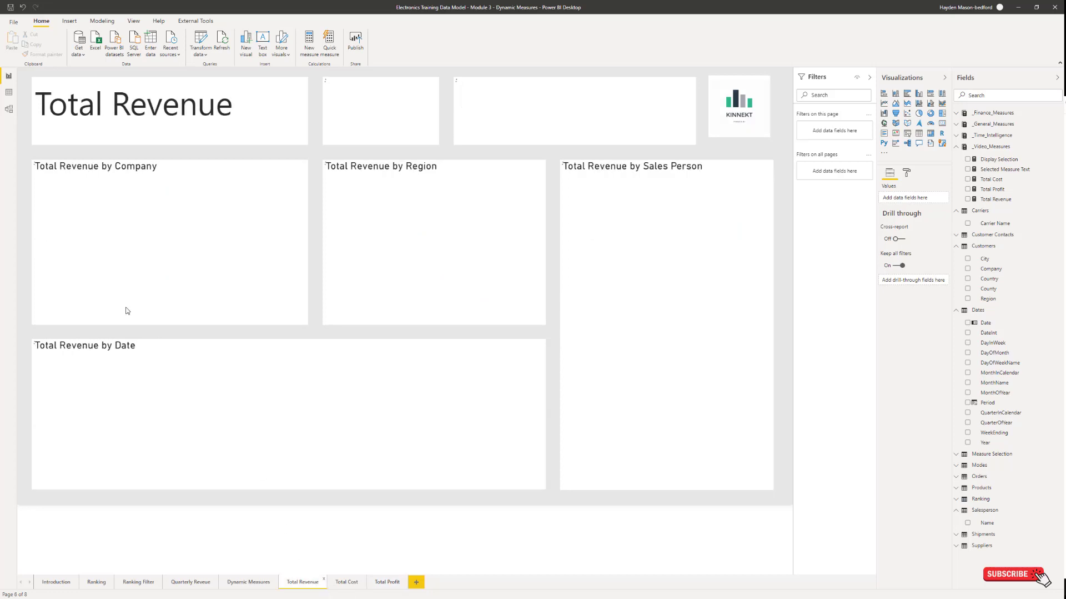
left_click(255, 583)
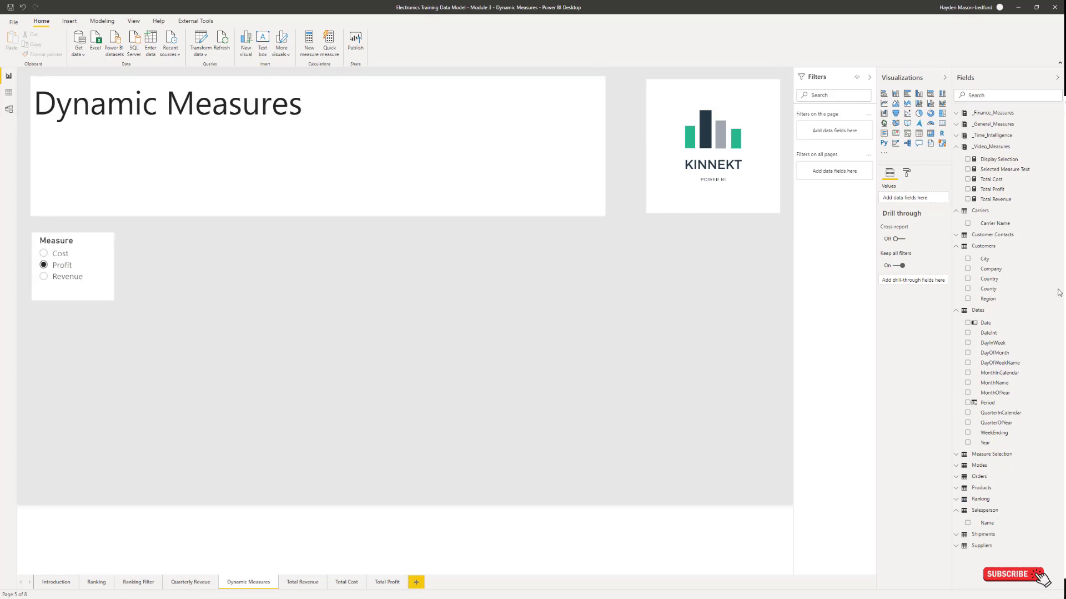
Step: Inspect the formulas of the Total Revenue, Total Profit and Total Cost measures
left_click(1004, 200)
left_click(1001, 189)
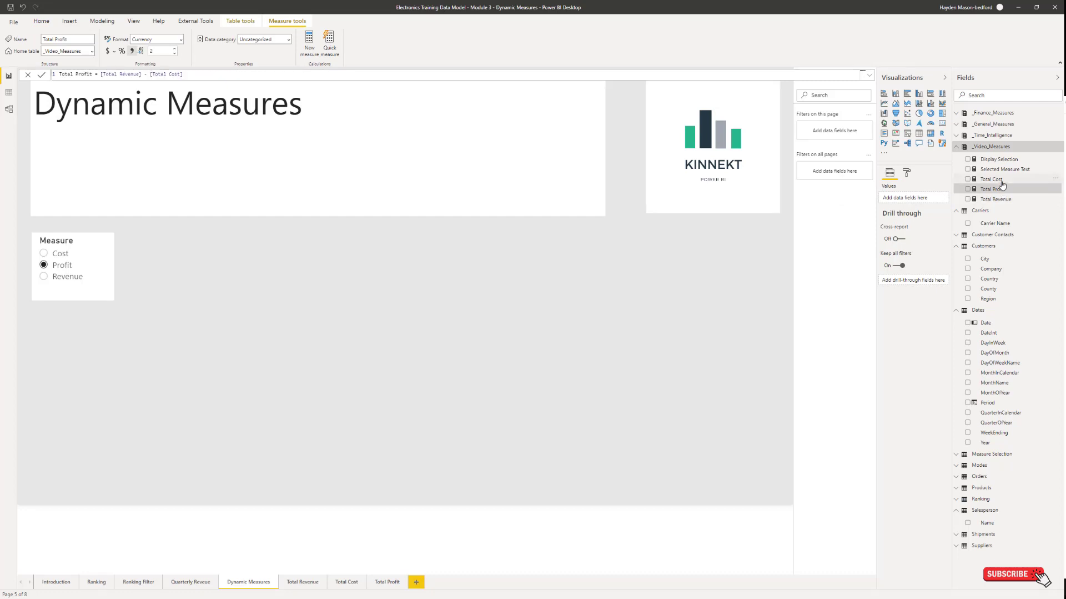
left_click(999, 180)
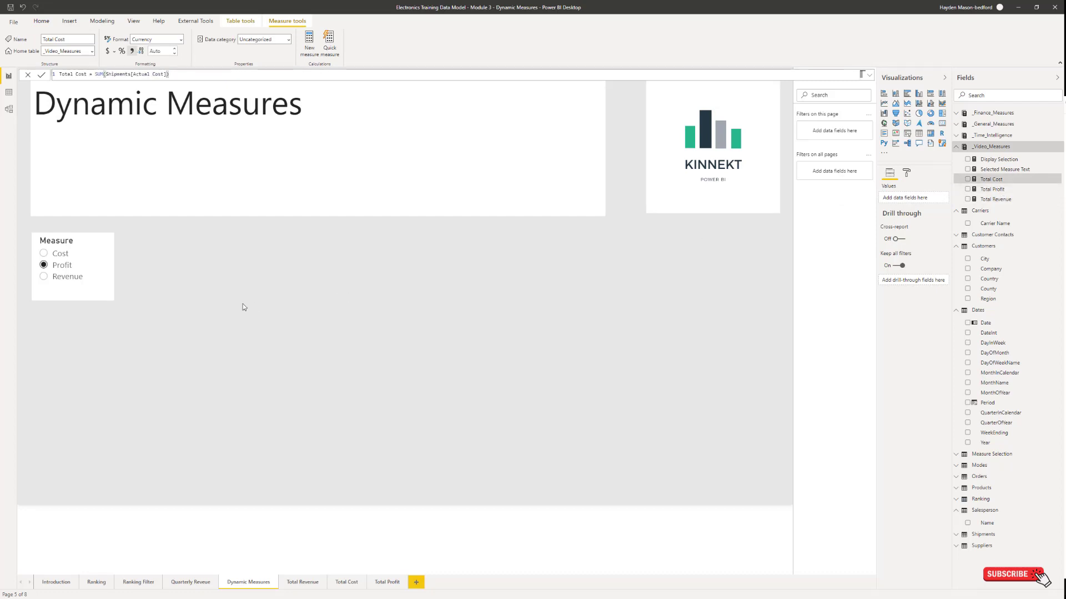
Step: Choose Revenue in the Measure slicer and examine the Measure column of the Measure Selection table in the data view
left_click(66, 276)
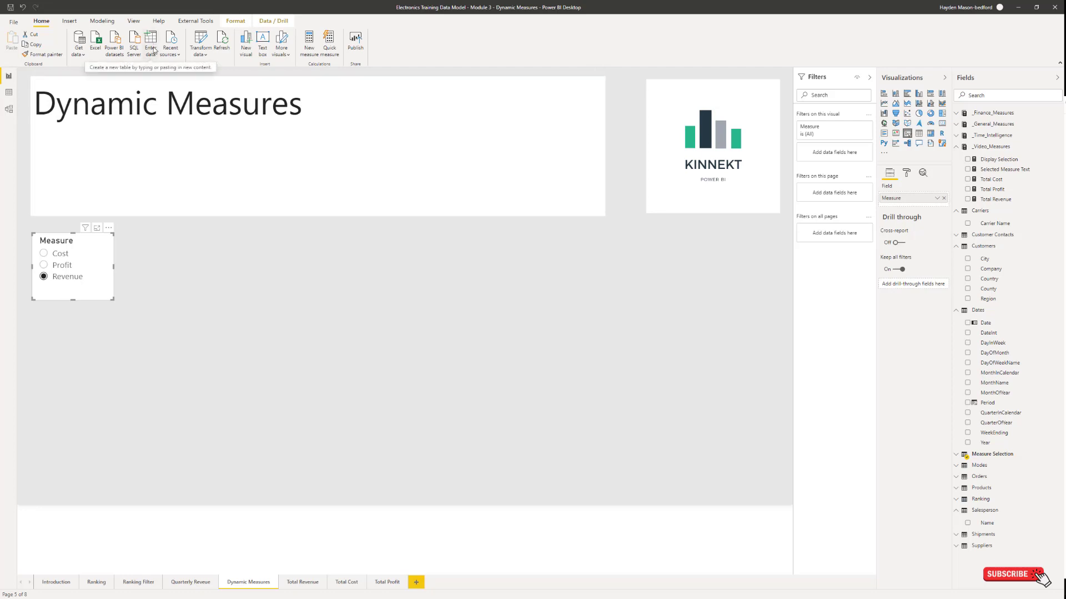
left_click(956, 455)
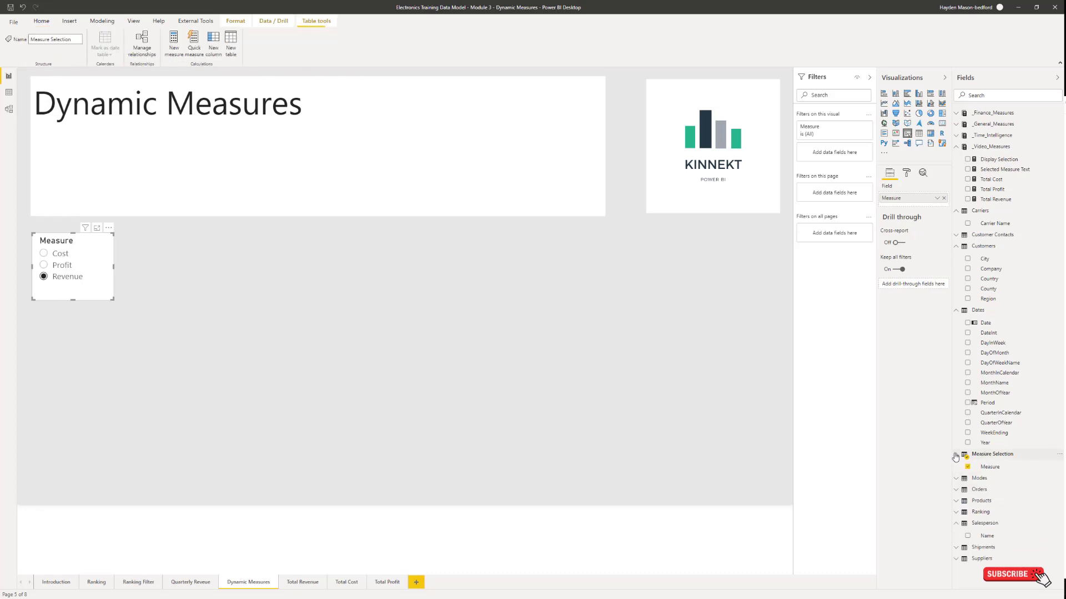
left_click(990, 466)
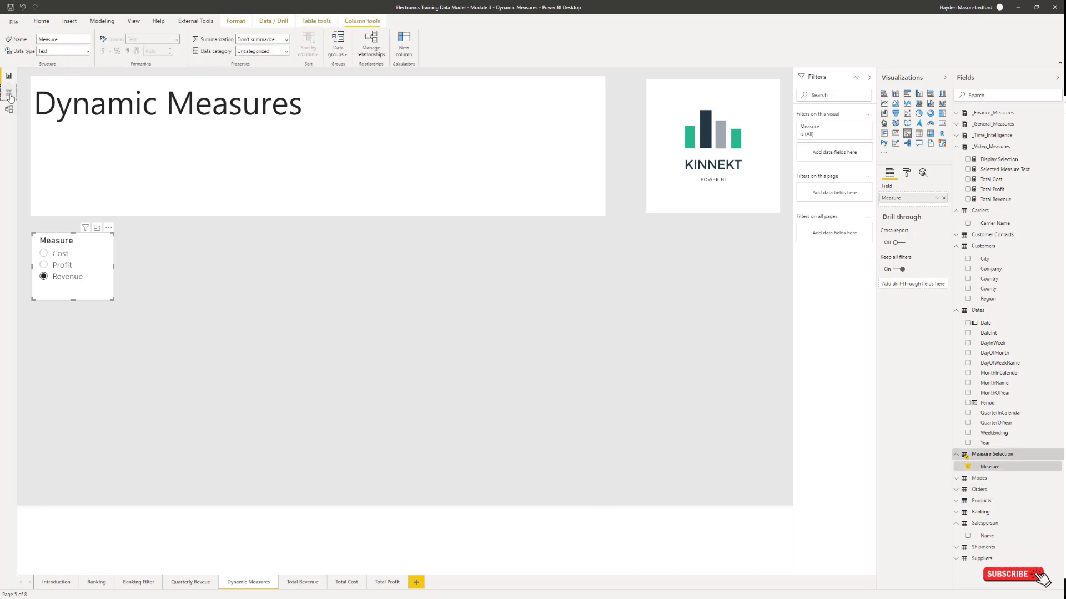
left_click(9, 93)
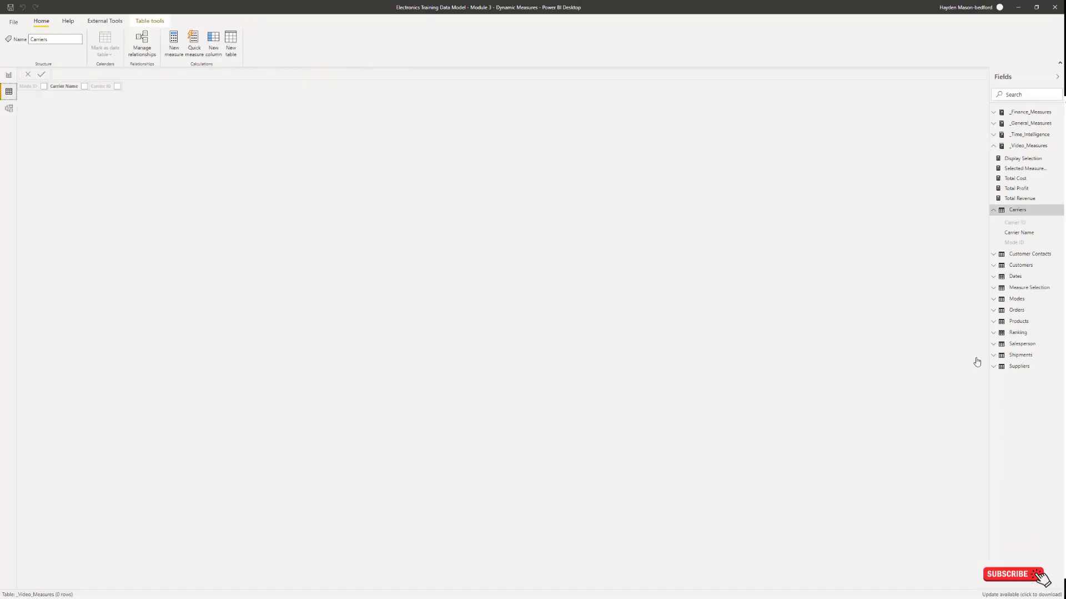
left_click(994, 288)
left_click(1015, 300)
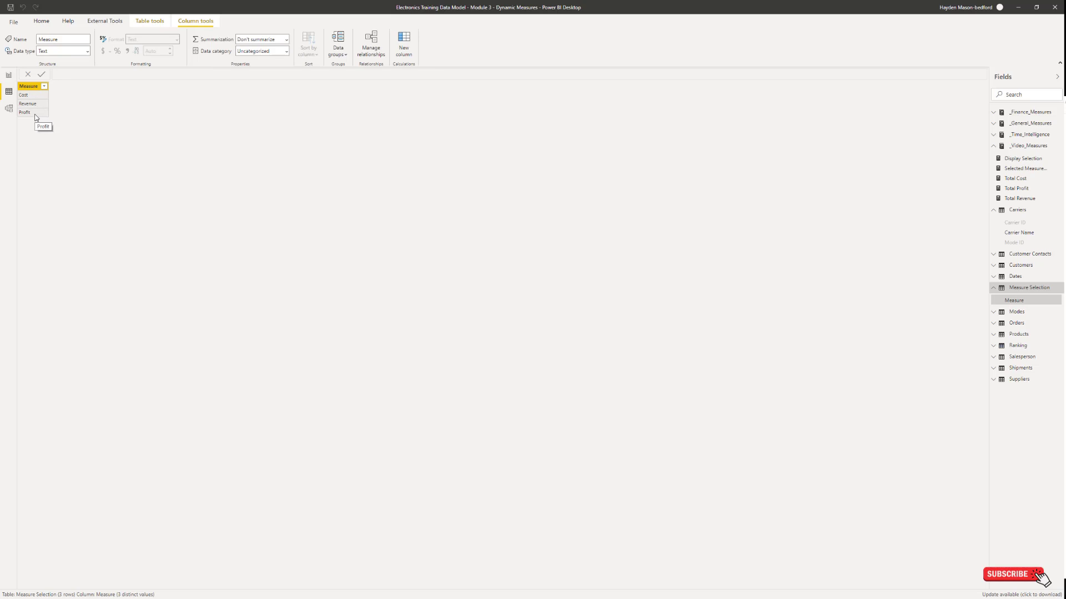
Step: Return to the report view and show the Measure slicer's selection controls to check its single-select setting
left_click(10, 76)
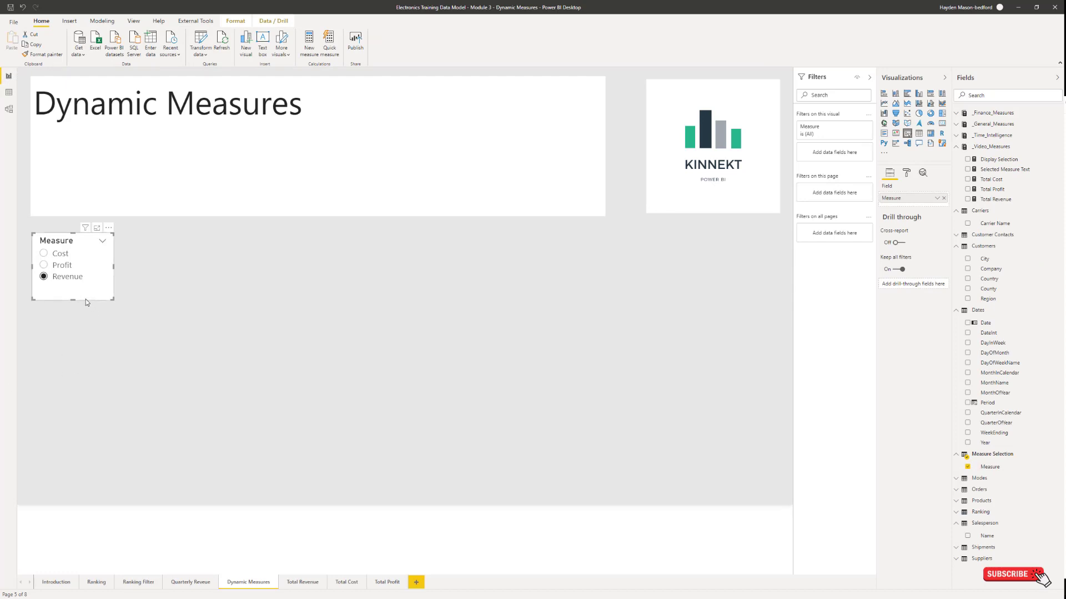
left_click(907, 172)
left_click(896, 217)
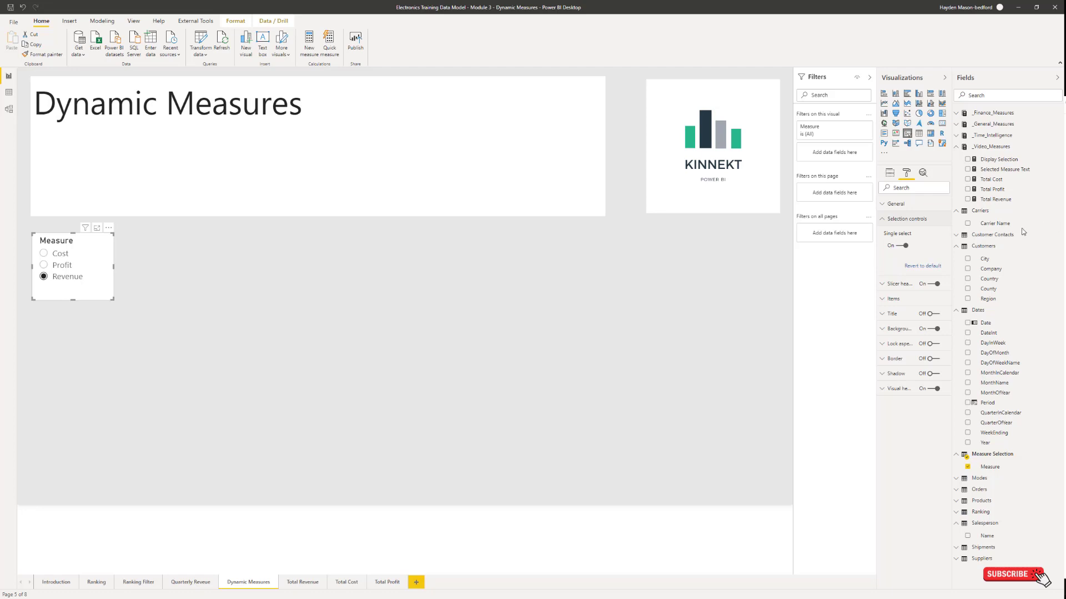
Step: Examine the Display Selection measure's formula, including its HASONEVALUE and SELECTEDVALUE arguments and the "Revenue" fallback
left_click(994, 160)
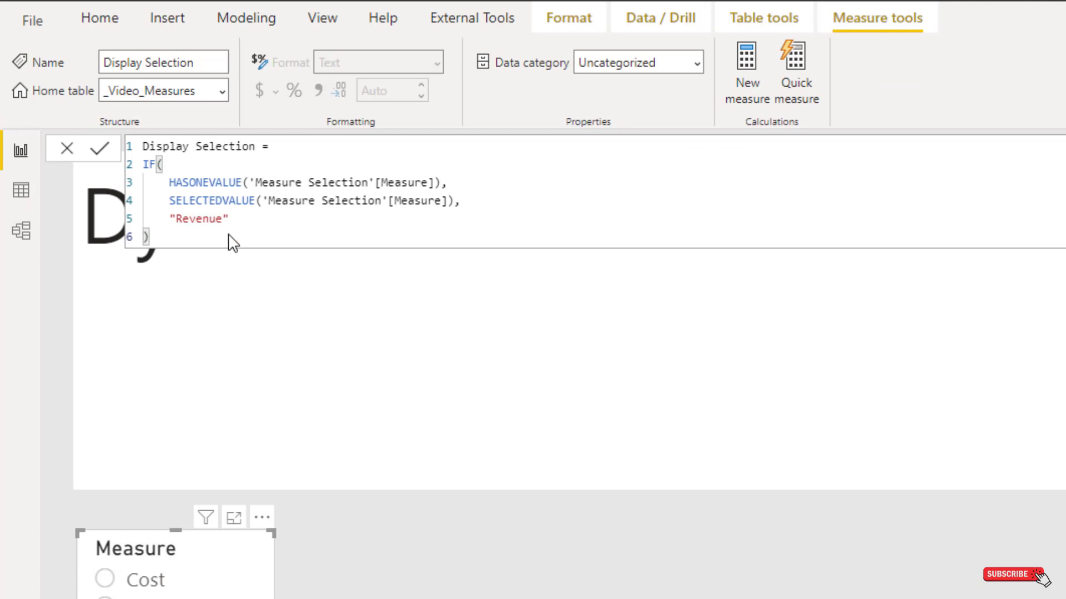
left_click(439, 182)
type("),")
left_click(452, 201)
key("BackSpace")
key("BackSpace")
type("),")
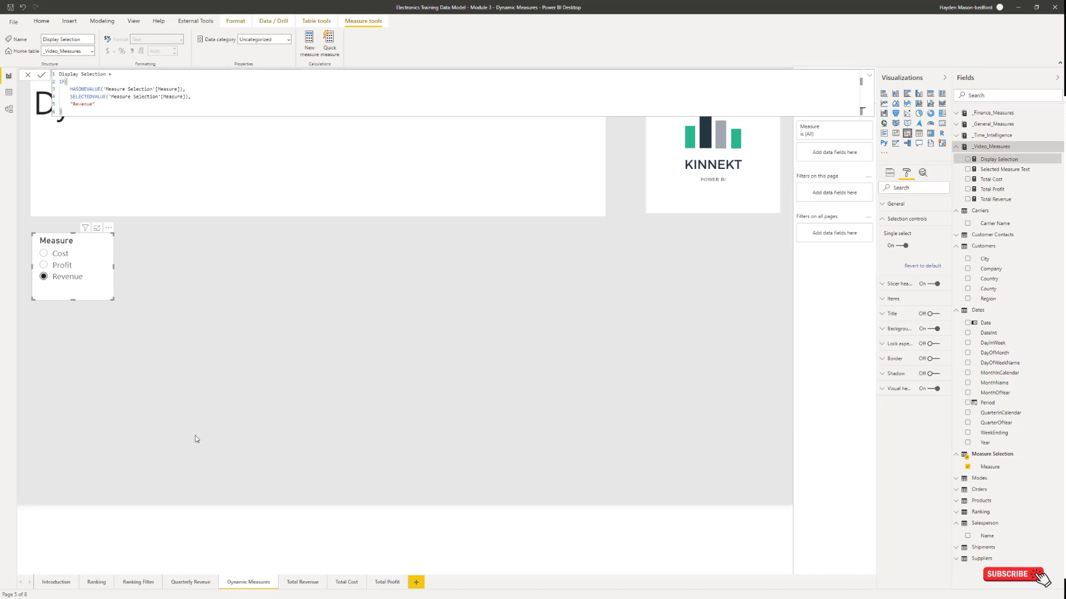
Step: Add a card showing the Display Selection measure below the Measure slicer and widen it to fit the full text
left_click(334, 365)
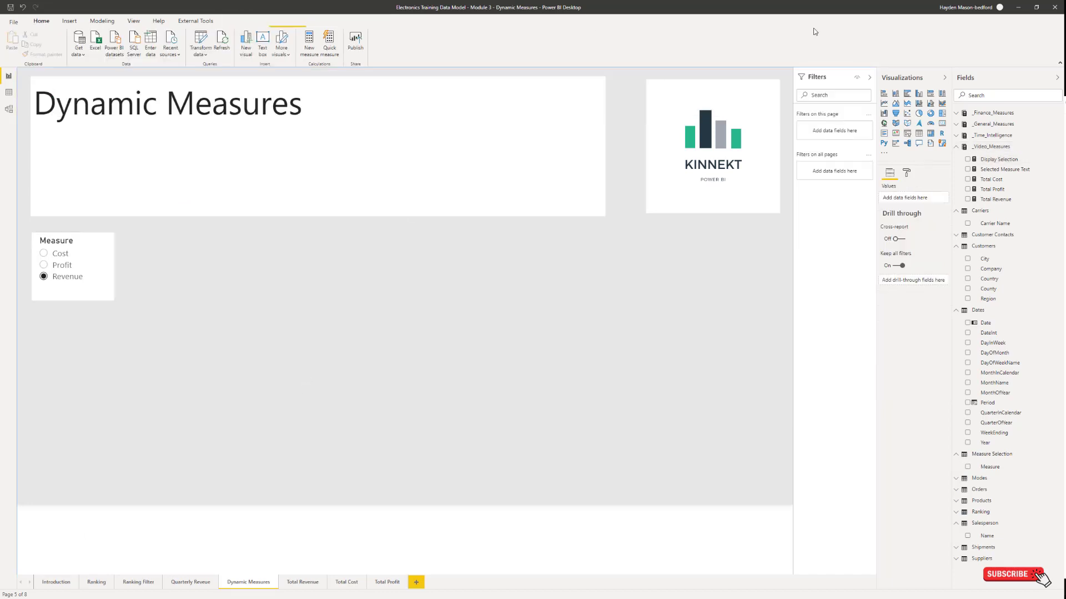
left_click(943, 122)
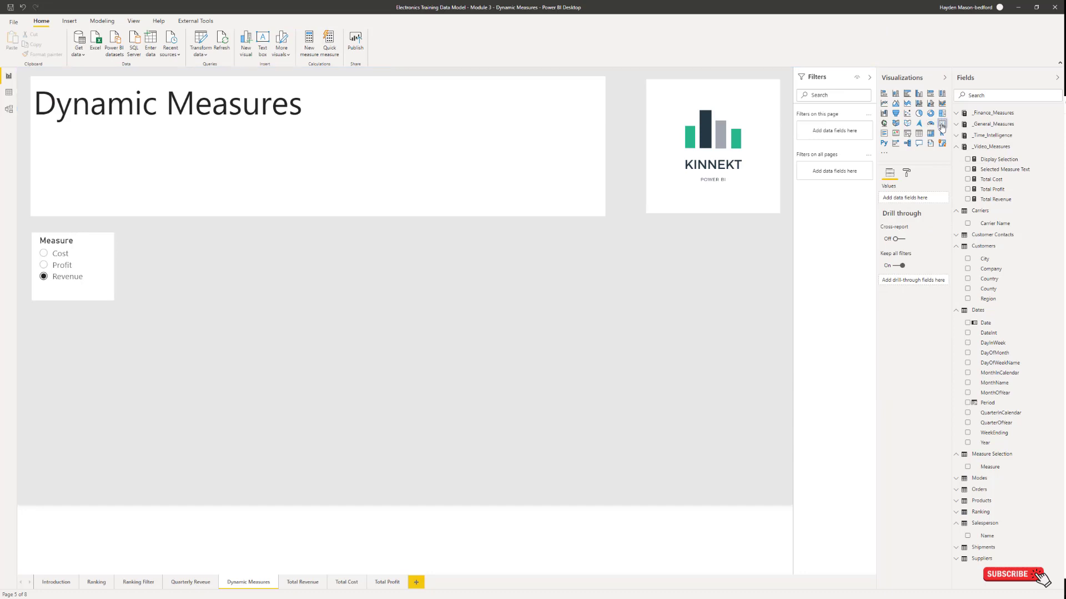
left_click(968, 160)
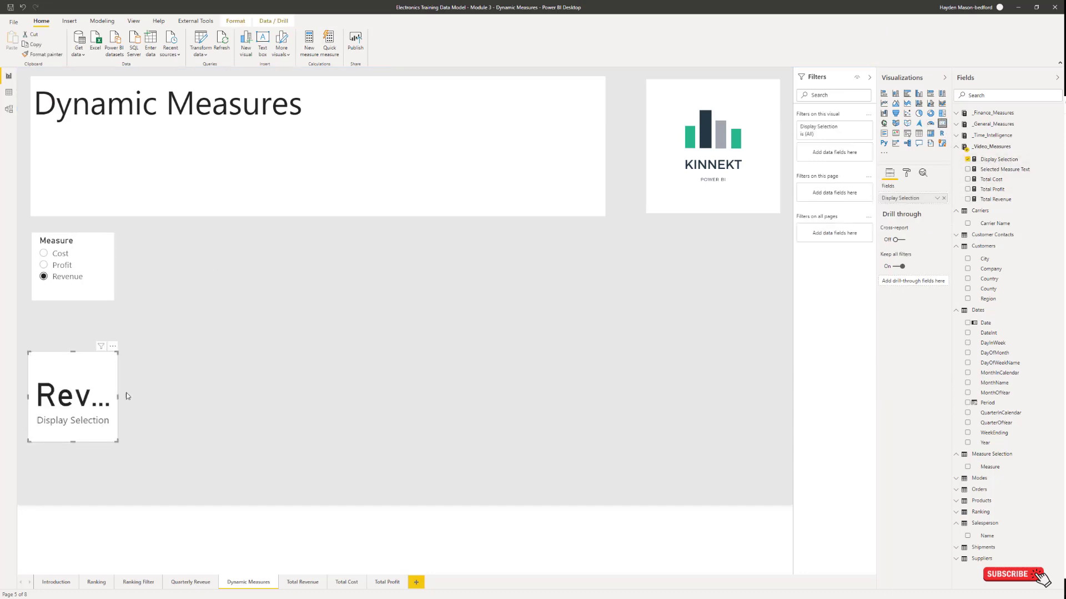
left_click_drag(118, 397, 249, 397)
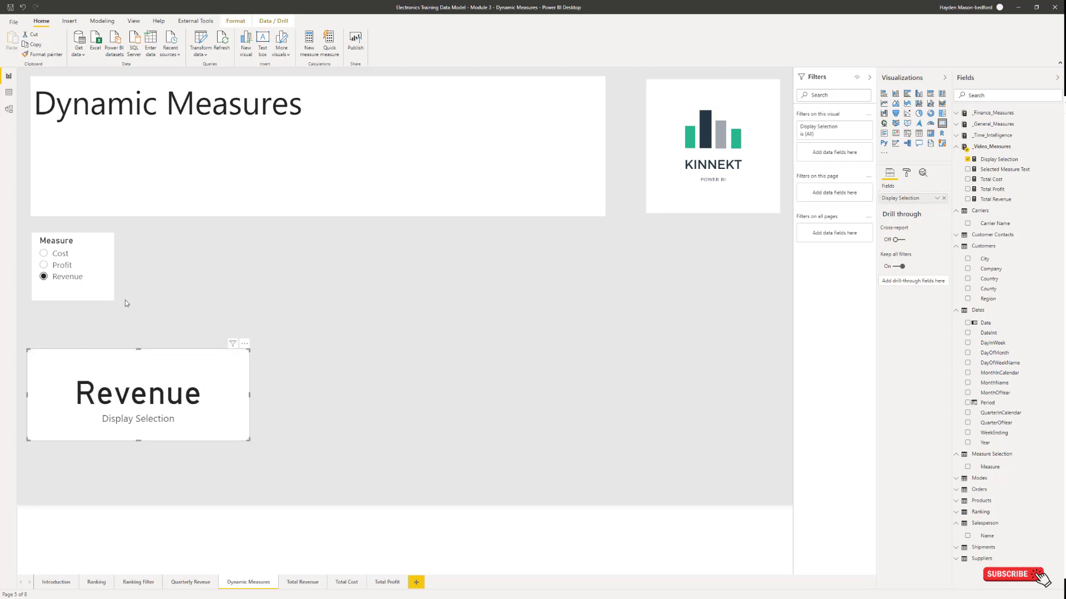
Step: Test the Display Selection card by switching the Measure slicer to Profit, Cost and back to Revenue
left_click(70, 267)
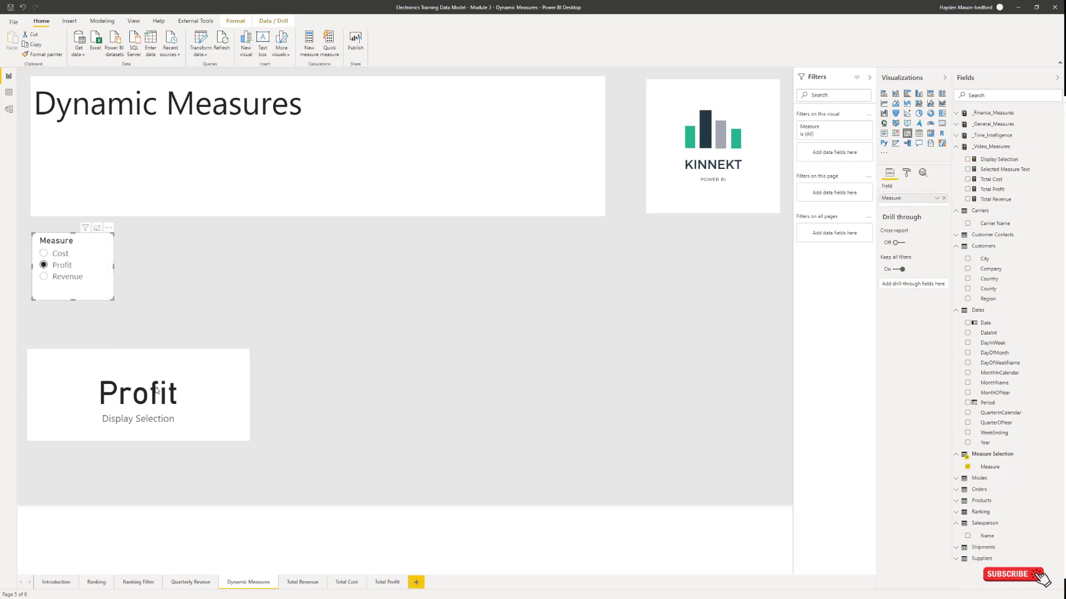
left_click(60, 253)
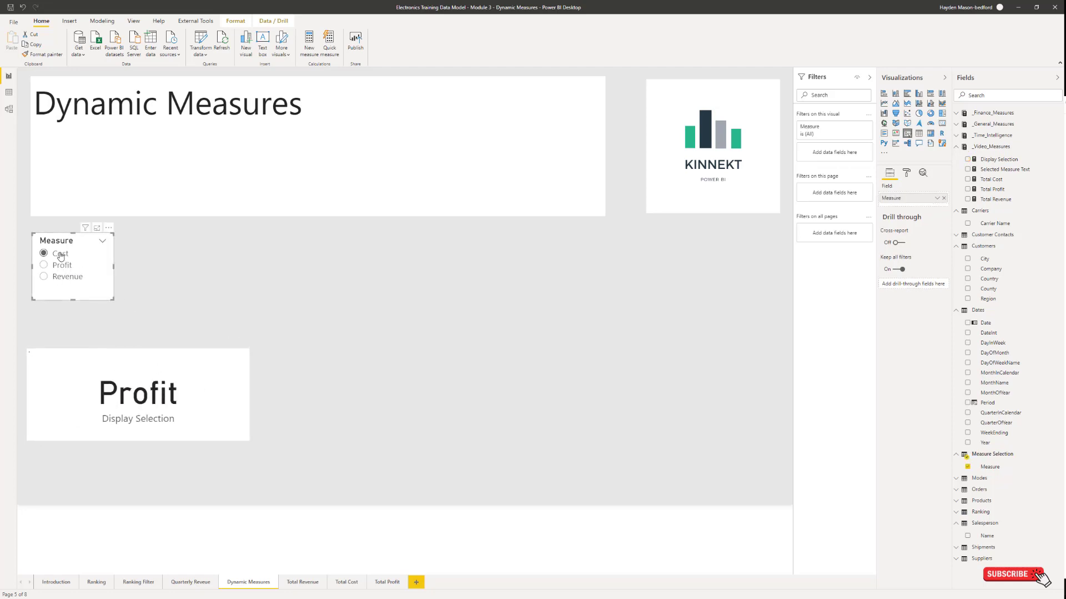
left_click(62, 280)
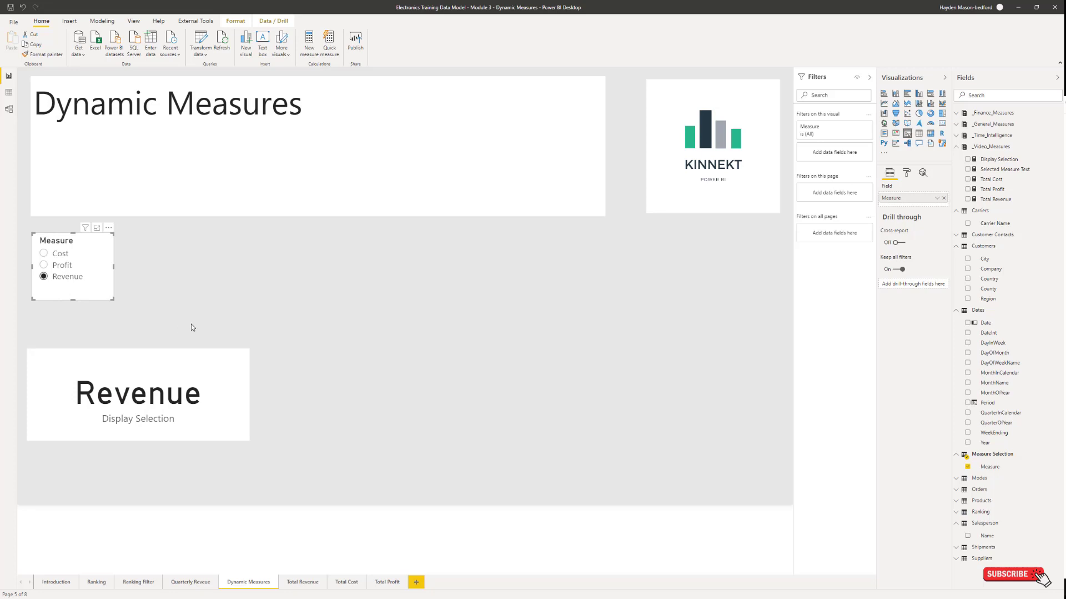
Step: Examine the Selected Measure Text measure's formula, which joins "Total " with Display Selection
left_click(995, 171)
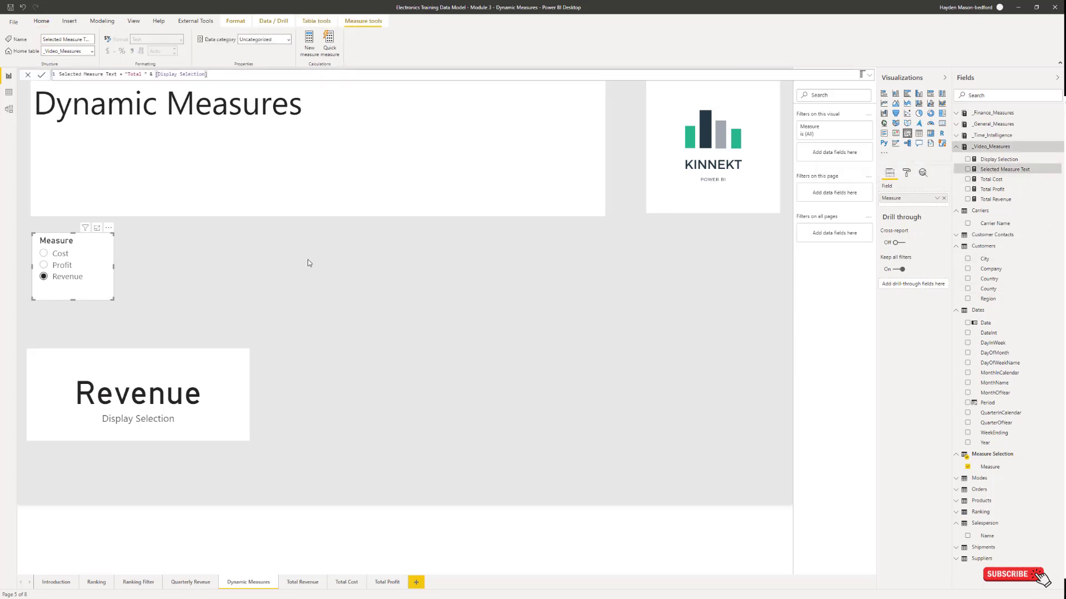
left_click(226, 404)
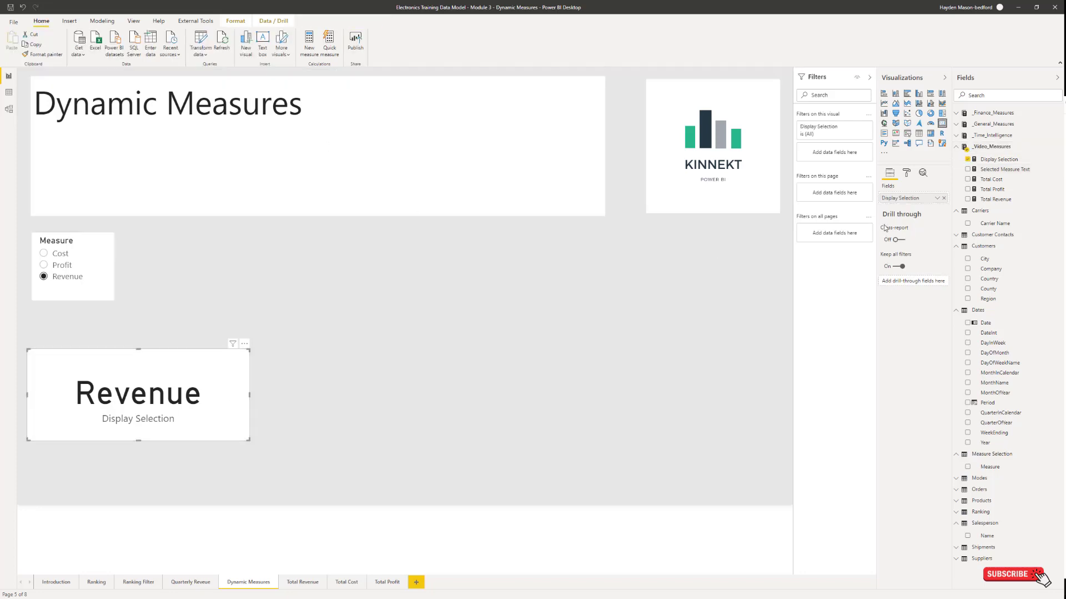
left_click(1004, 170)
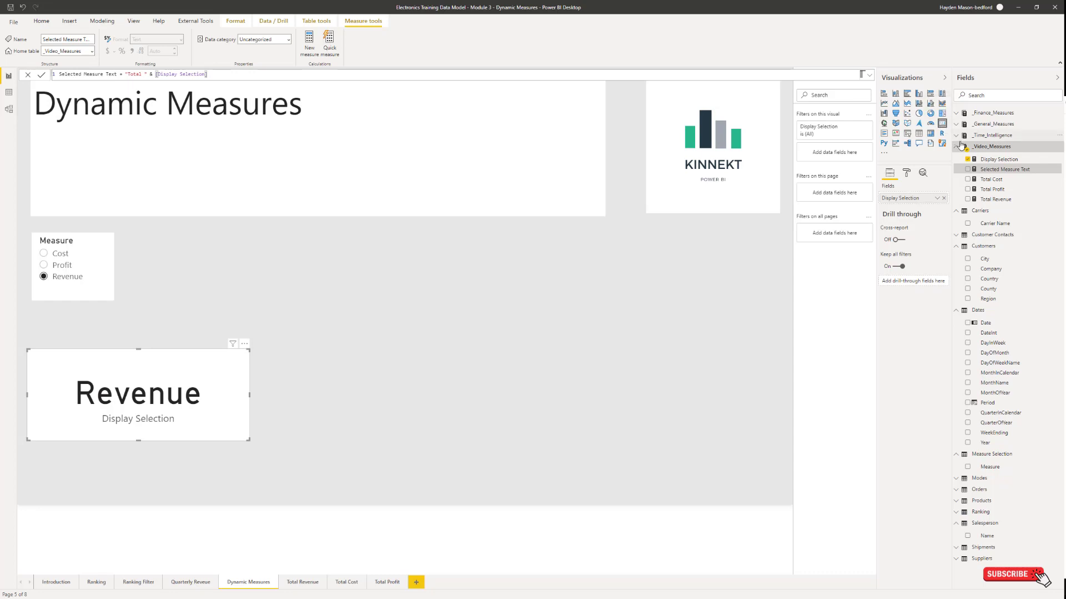
Step: Add the Selected Measure Text measure to the page as a card visual beside the Measure slicer and show its formula
left_click_drag(988, 169, 619, 259)
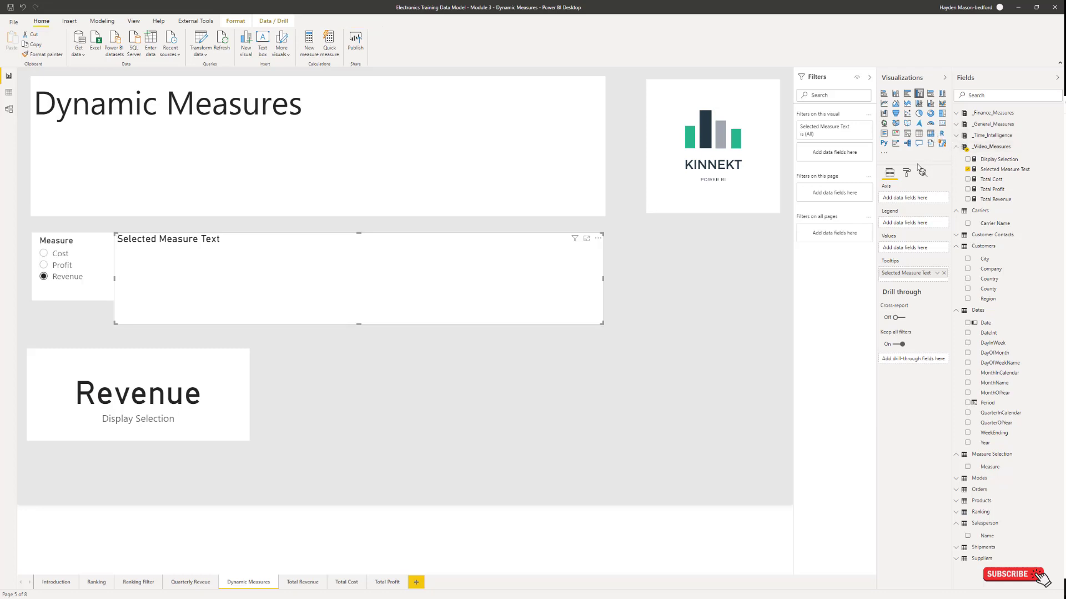
left_click(943, 123)
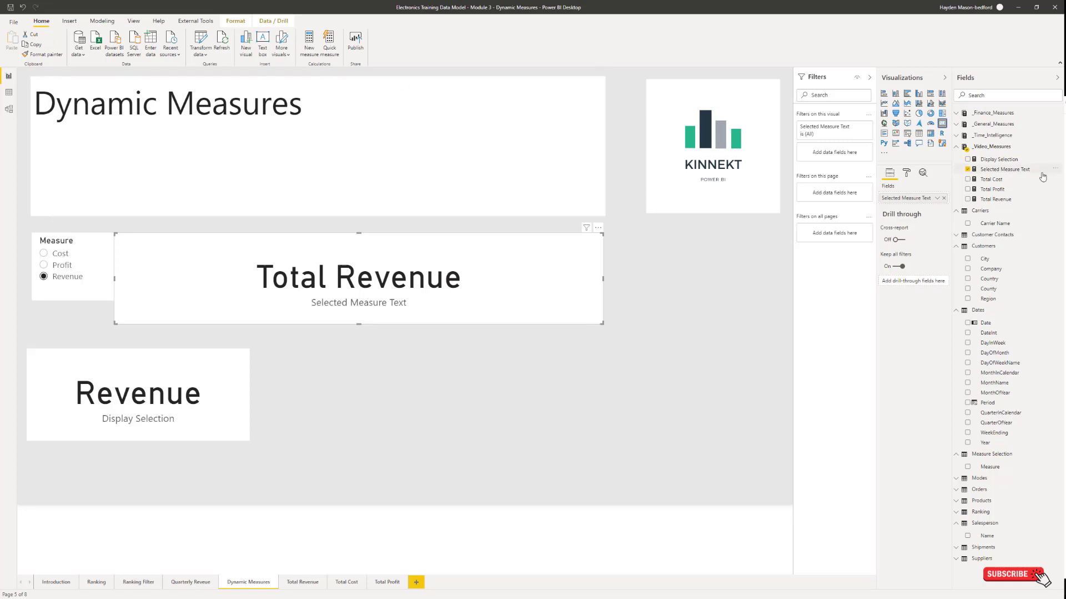
left_click(1021, 170)
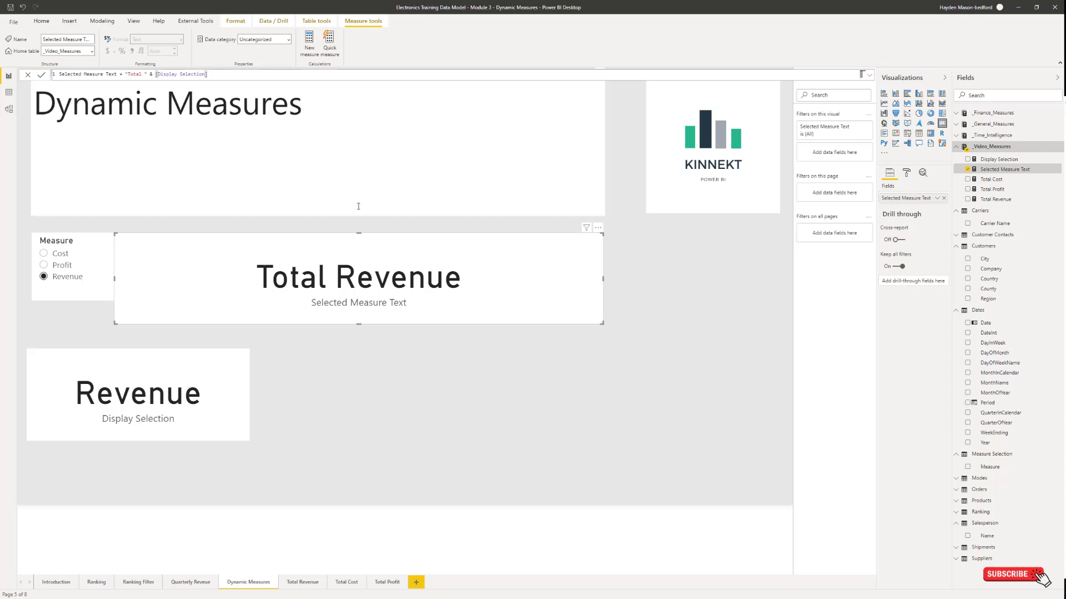
Step: Delete the Dynamic Measures title text box and move the Selected Measure Text card into its place
left_click(436, 175)
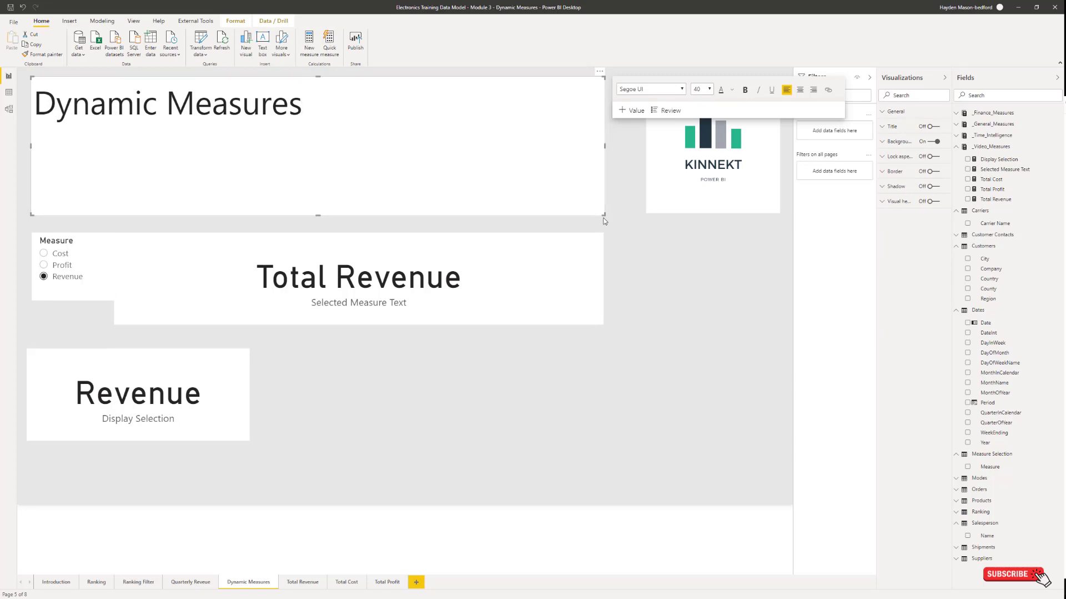
left_click_drag(604, 216, 603, 216)
key("Delete")
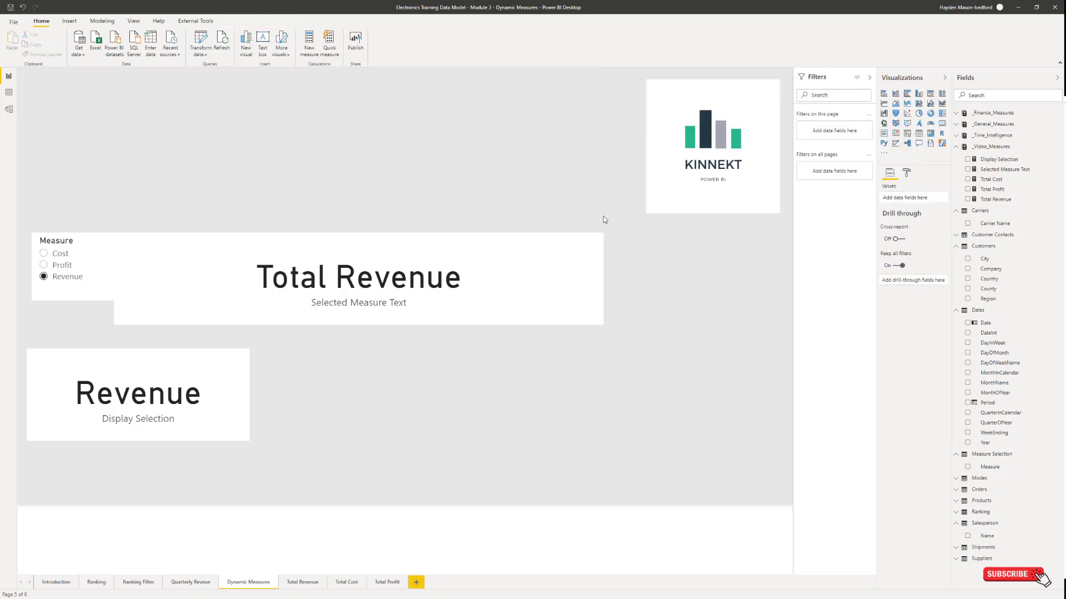
left_click_drag(554, 253, 464, 126)
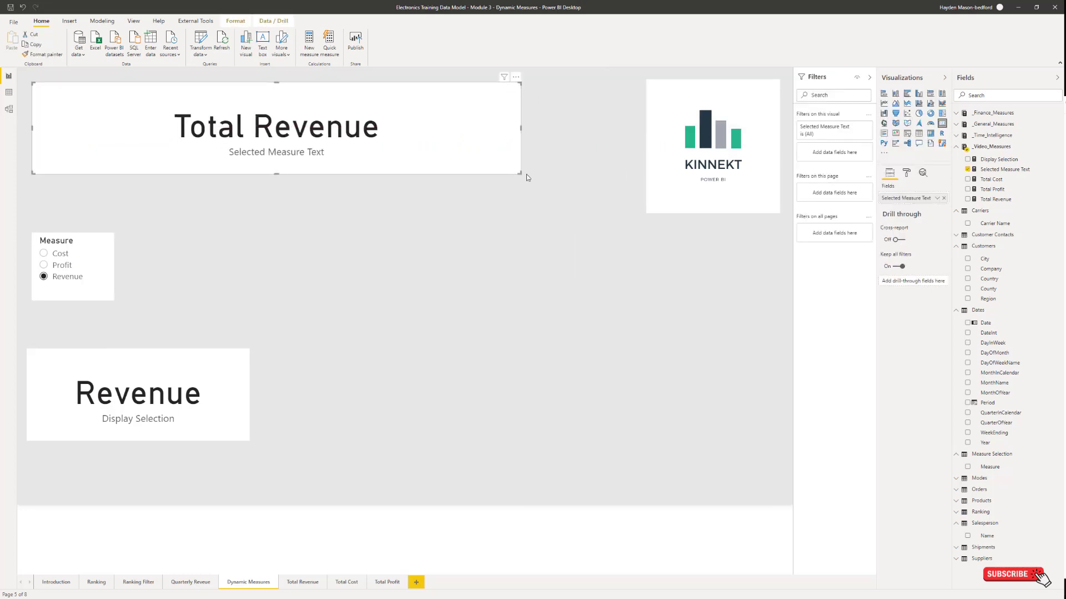
Step: Shrink the Kinnekt logo image slightly and widen the Selected Measure Text card towards it
left_click(654, 196)
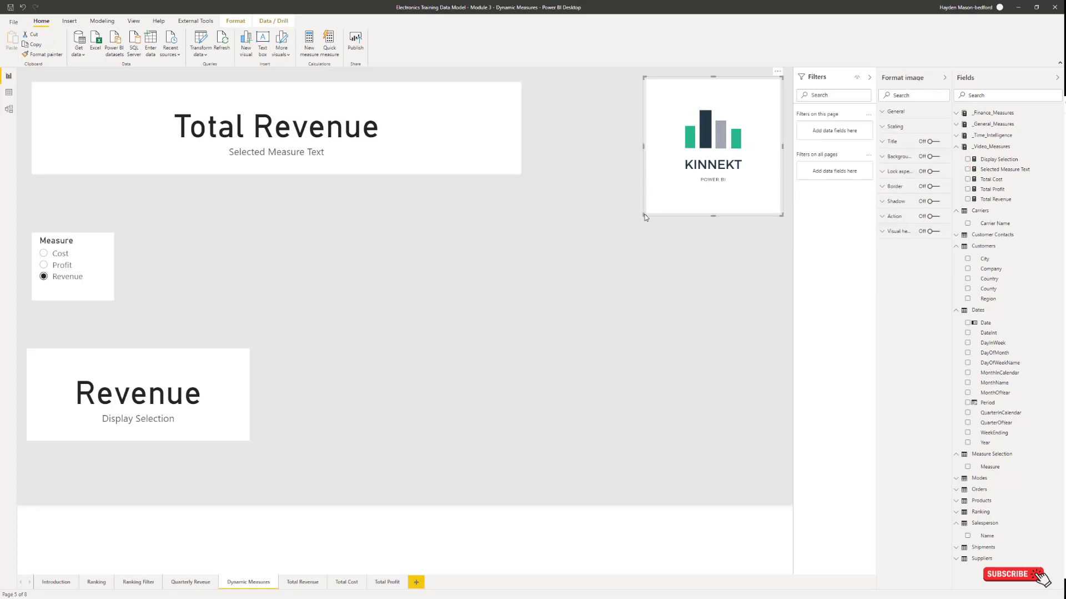
key("ctrl+z")
left_click(518, 167)
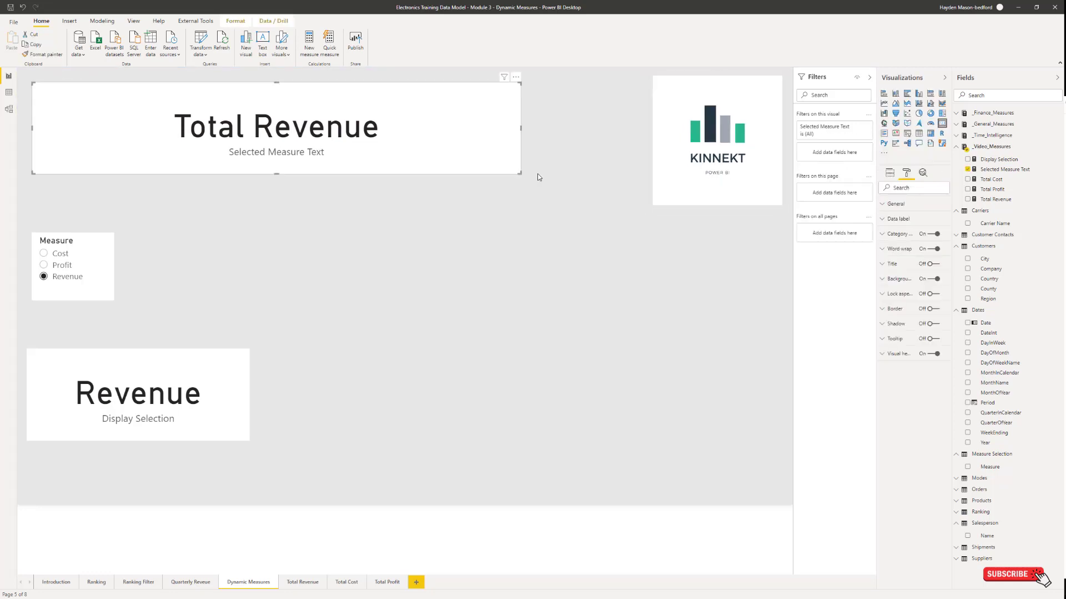
left_click_drag(537, 178, 551, 177)
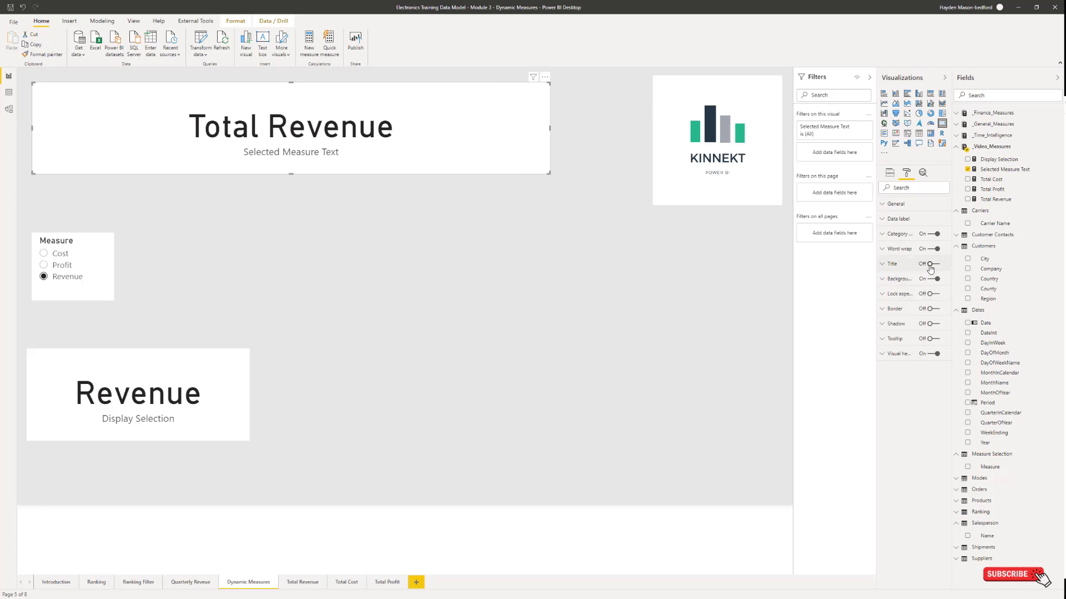
Step: Turn off the category label on the Total Revenue title card, nudge the card towards the page corner and reduce its height slightly
left_click(930, 354)
left_click(931, 354)
left_click(931, 234)
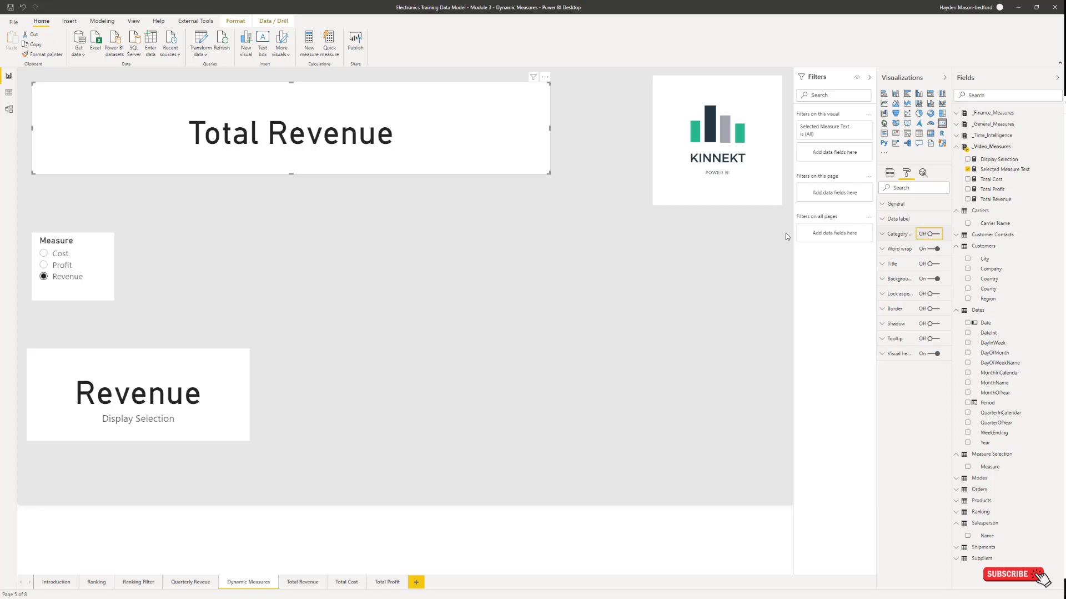
left_click_drag(450, 140, 445, 135)
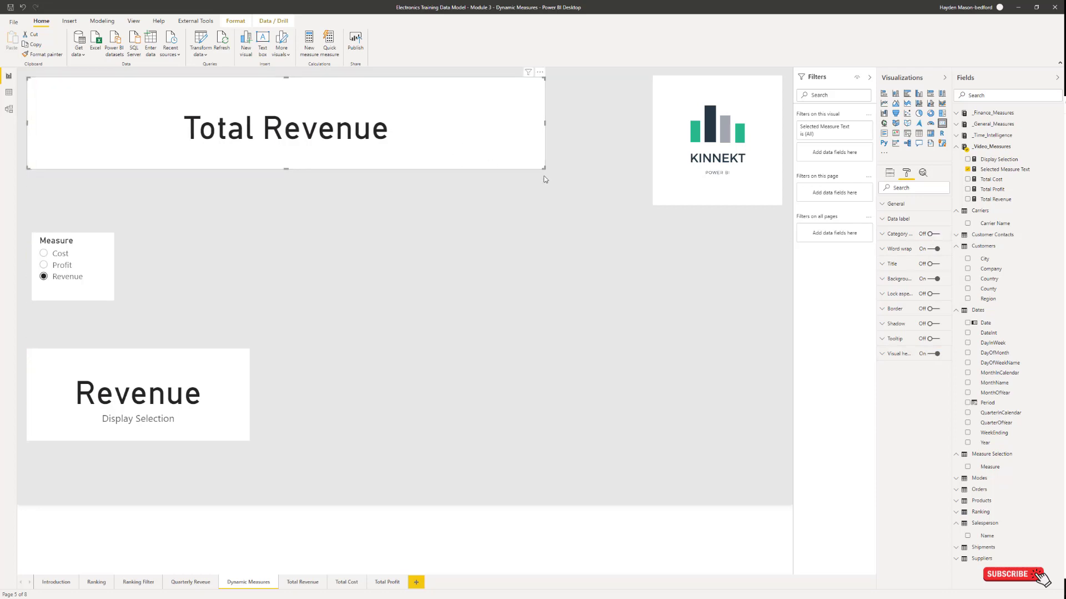
left_click_drag(545, 167, 544, 159)
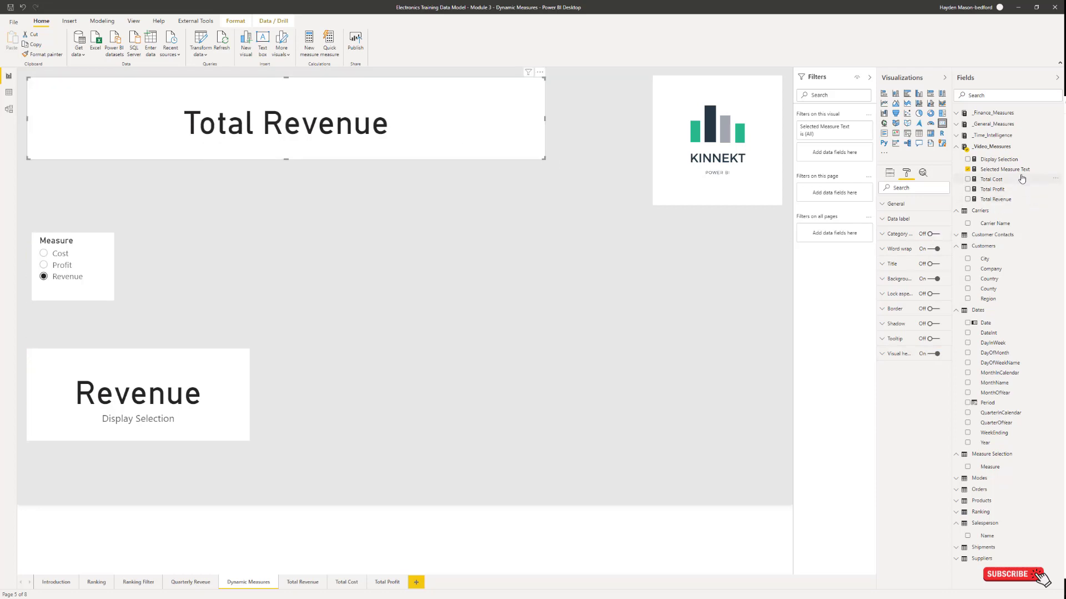
Step: Create a new measure named Selected Measure in the _Video_Measures table and begin its formula on a second line
left_click(1004, 169)
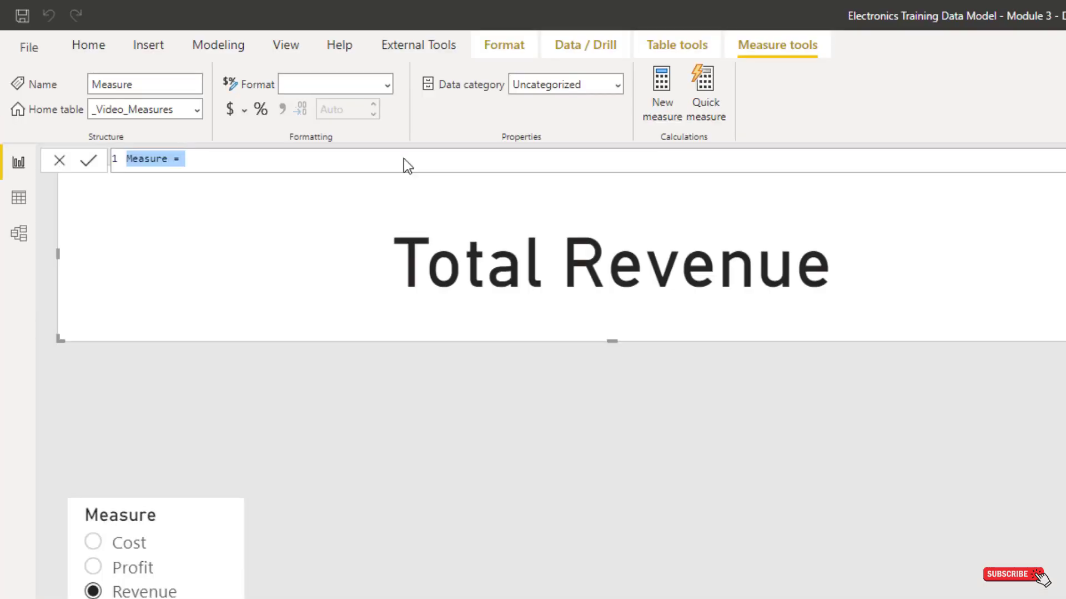
type("Selected")
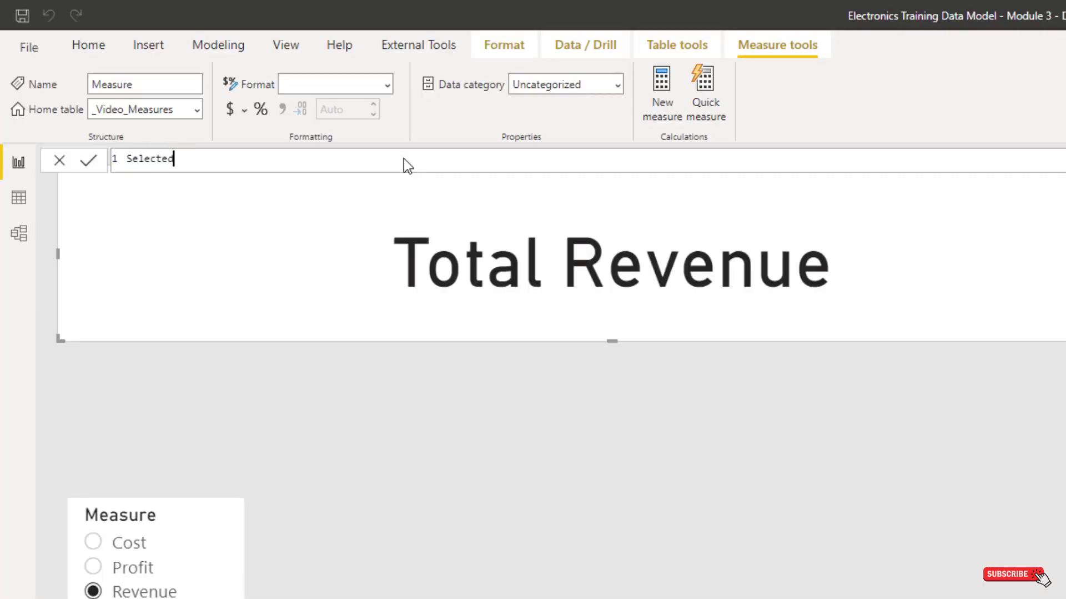
type(" Measure =")
key("shift+Return")
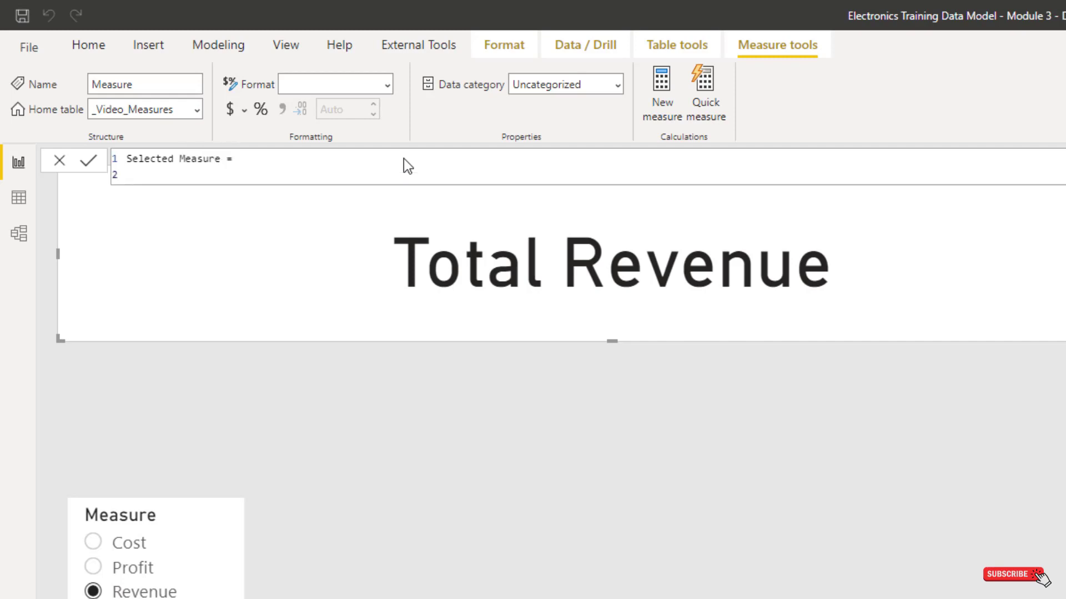
Step: Begin the Selected Measure formula with a SWITCH function that uses True() as its expression
type("S")
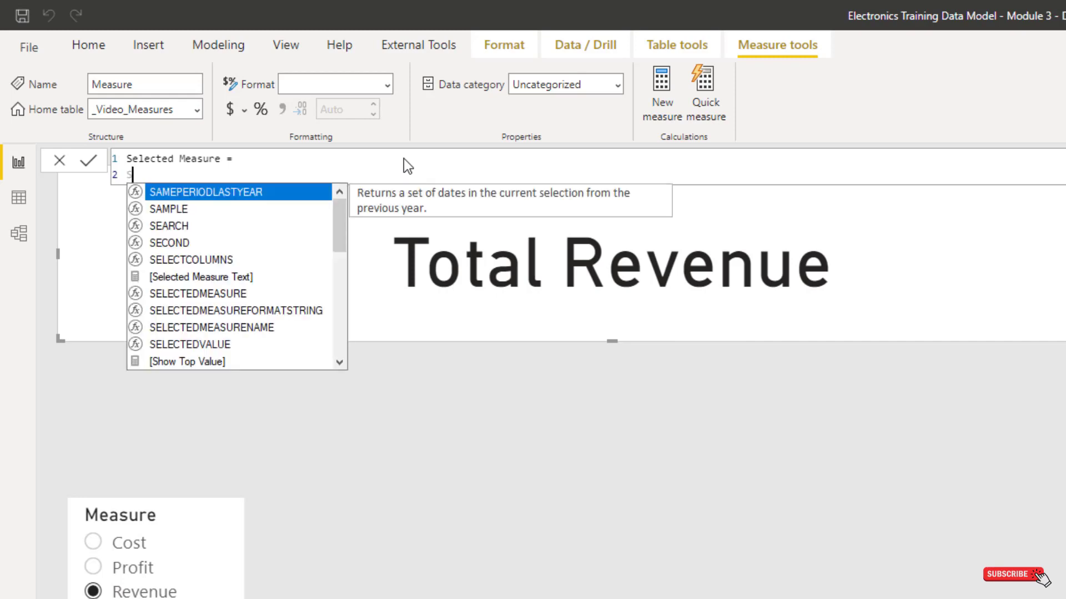
type("WITCH(")
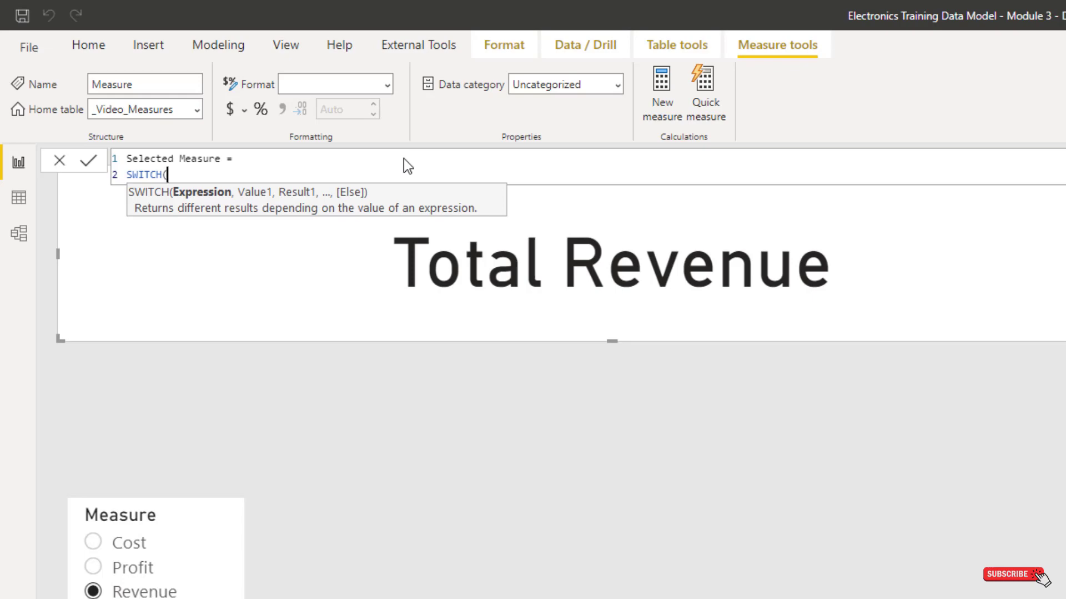
key("shift+Return")
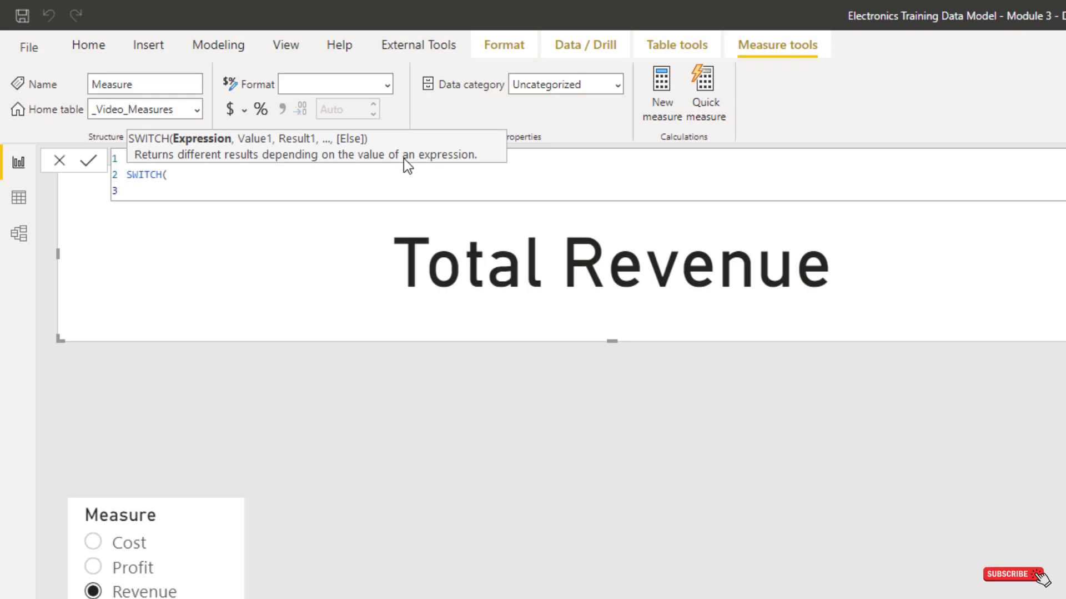
key("Tab")
type("True(")
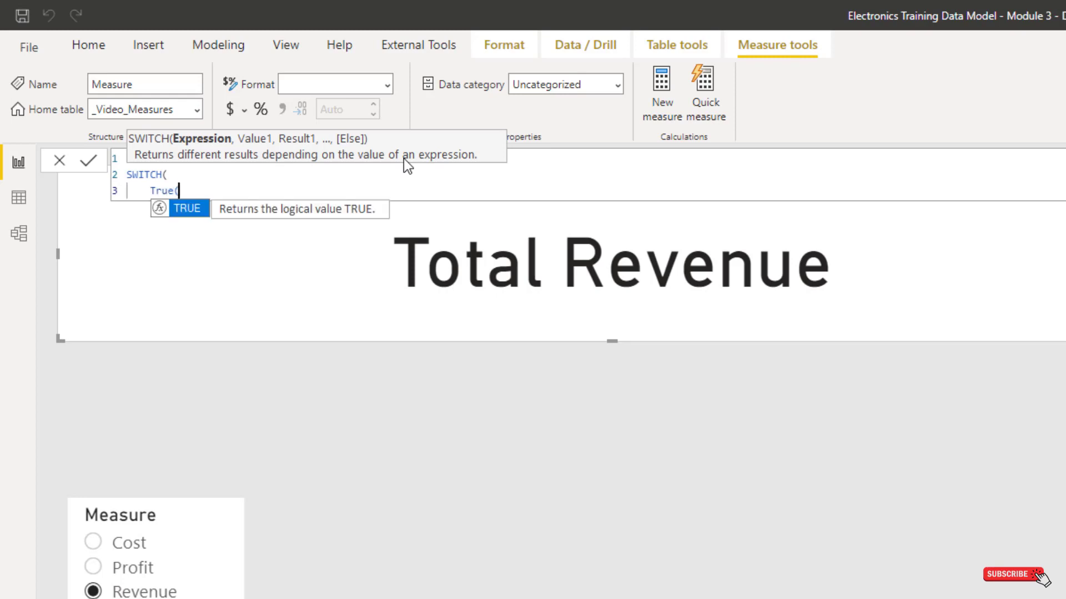
type("),")
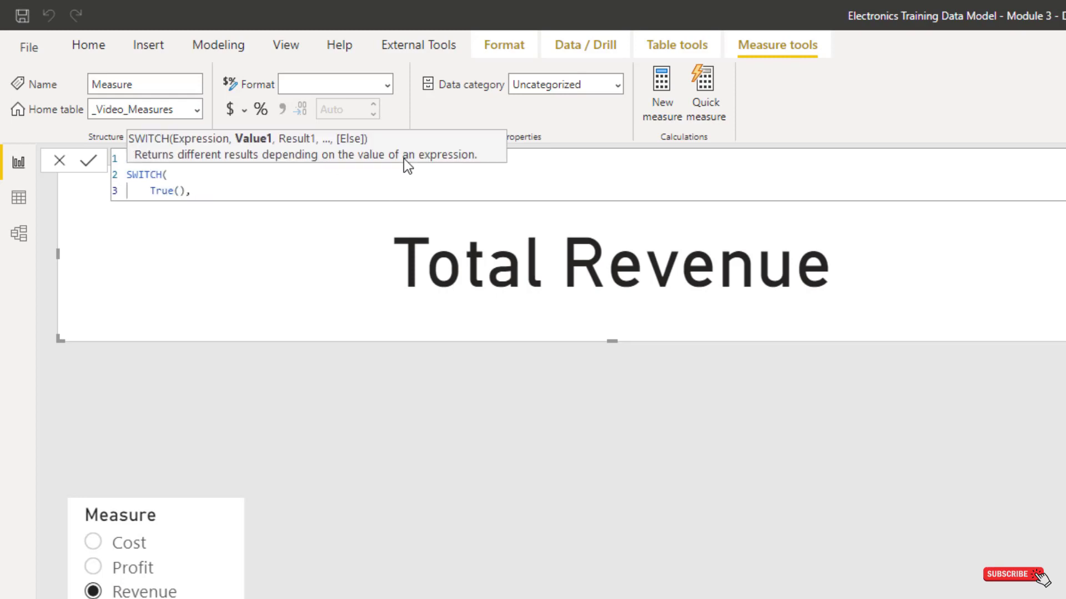
key("shift+Return")
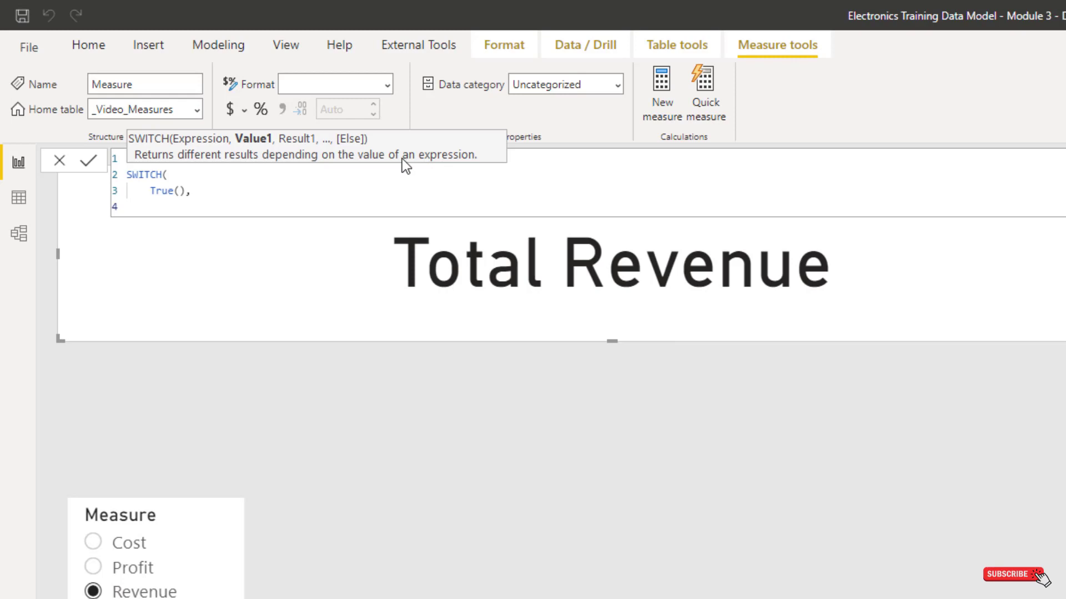
Step: Add the SWITCH condition [Display Selection] = "Profit" with [Total Profit] as its result
type("display se")
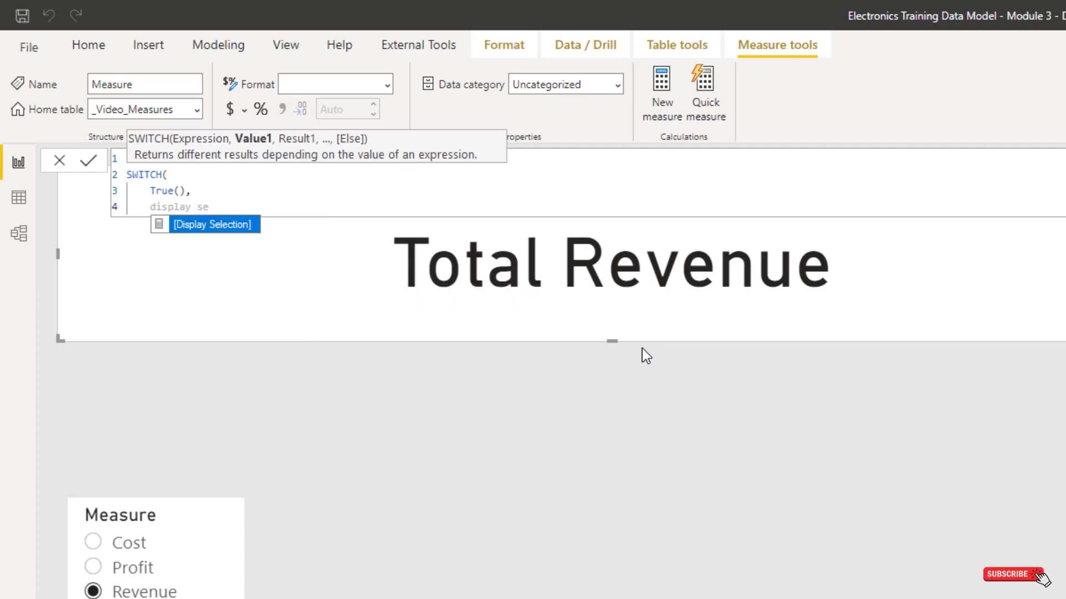
key("Tab")
type("= f")
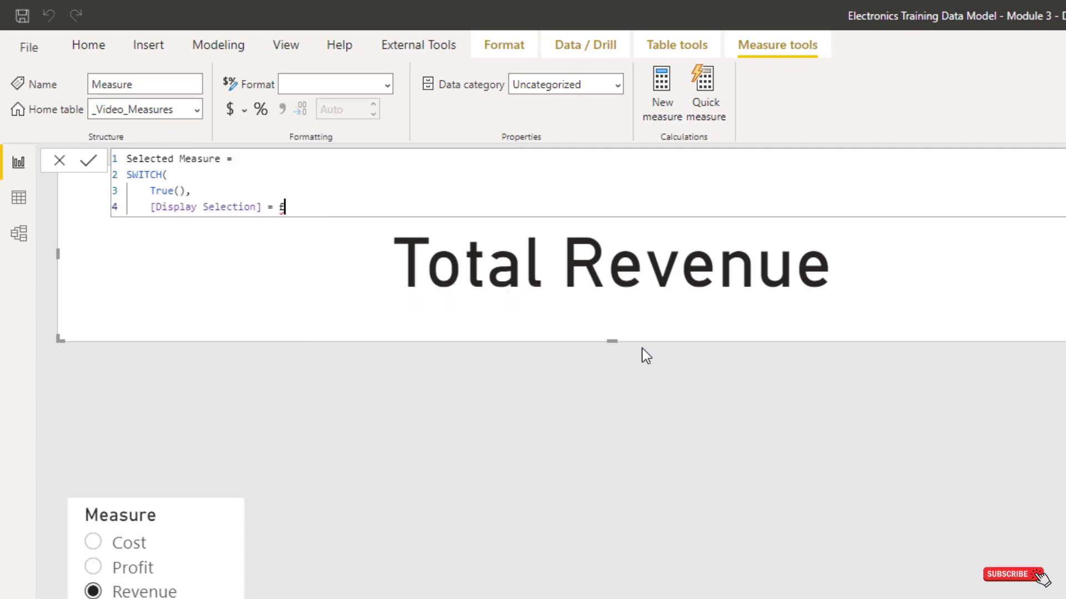
key("BackSpace")
type("\"Profit")
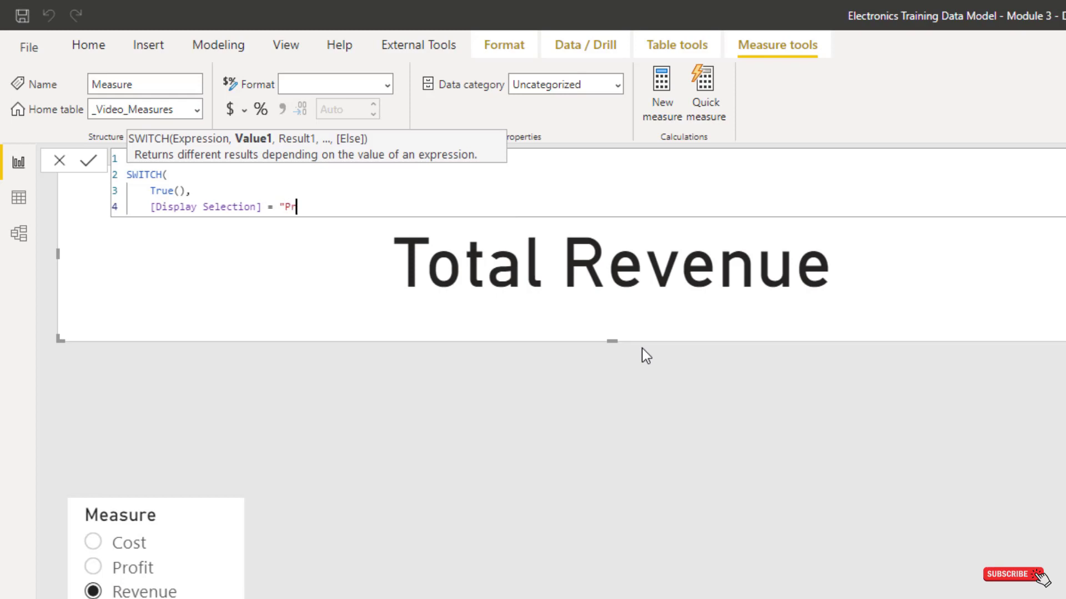
type("\",")
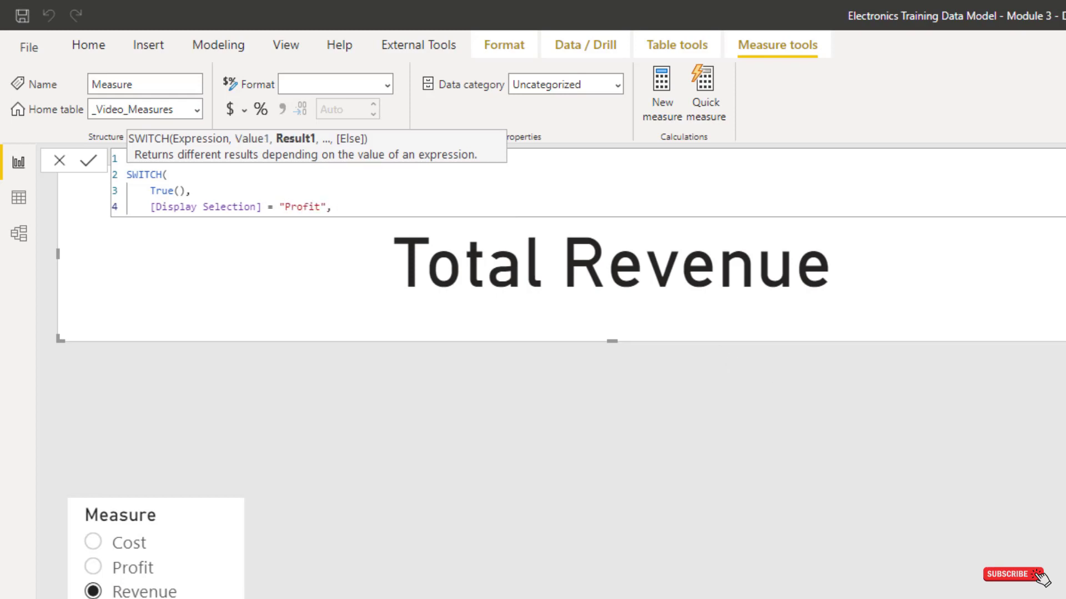
type(" tota")
key("Down")
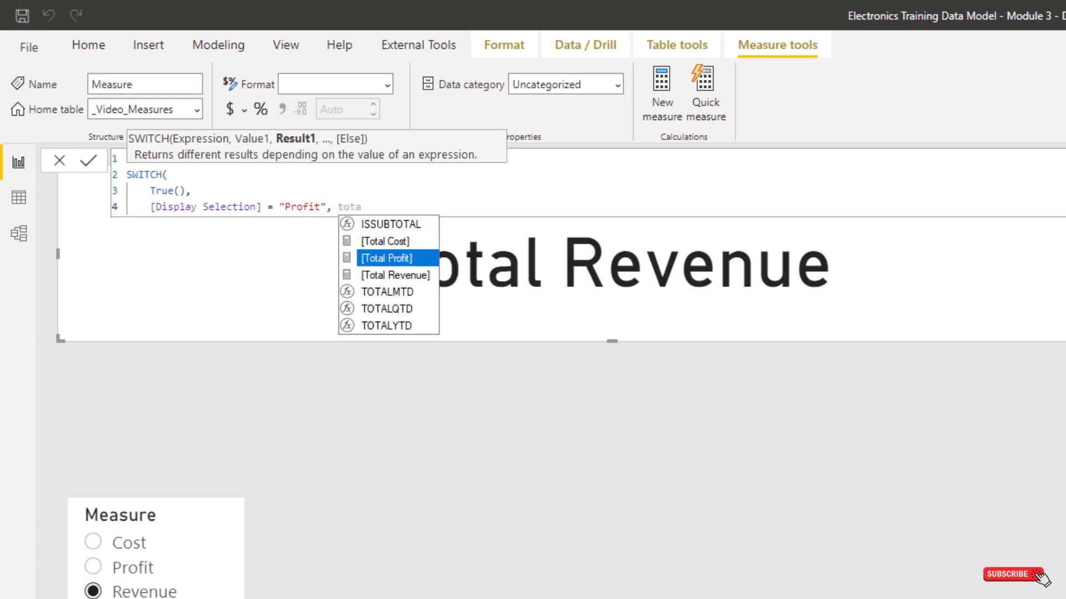
key("Tab")
type(",")
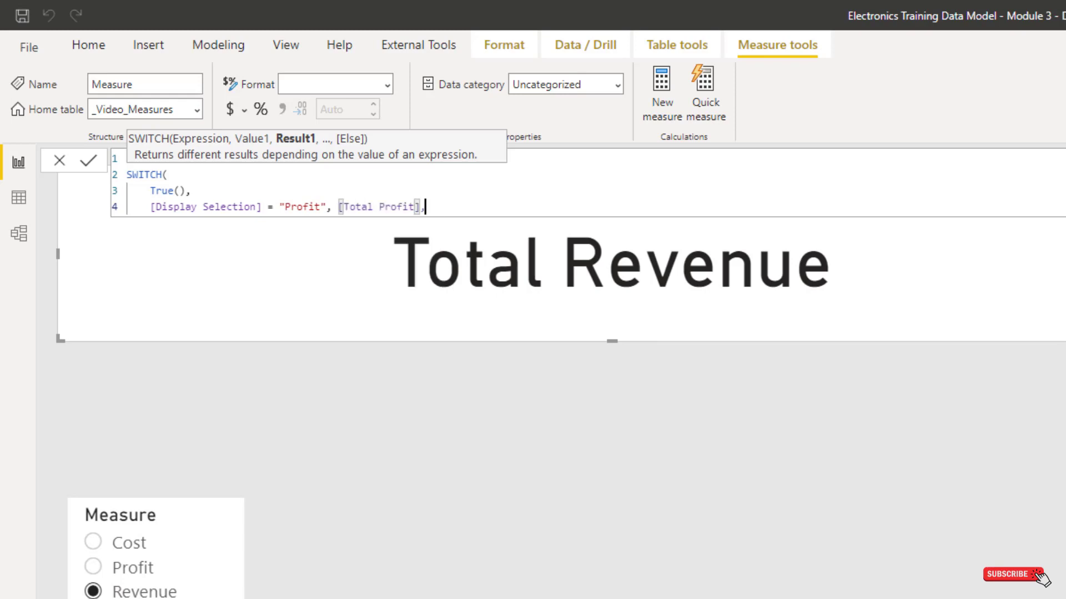
key("shift+Return")
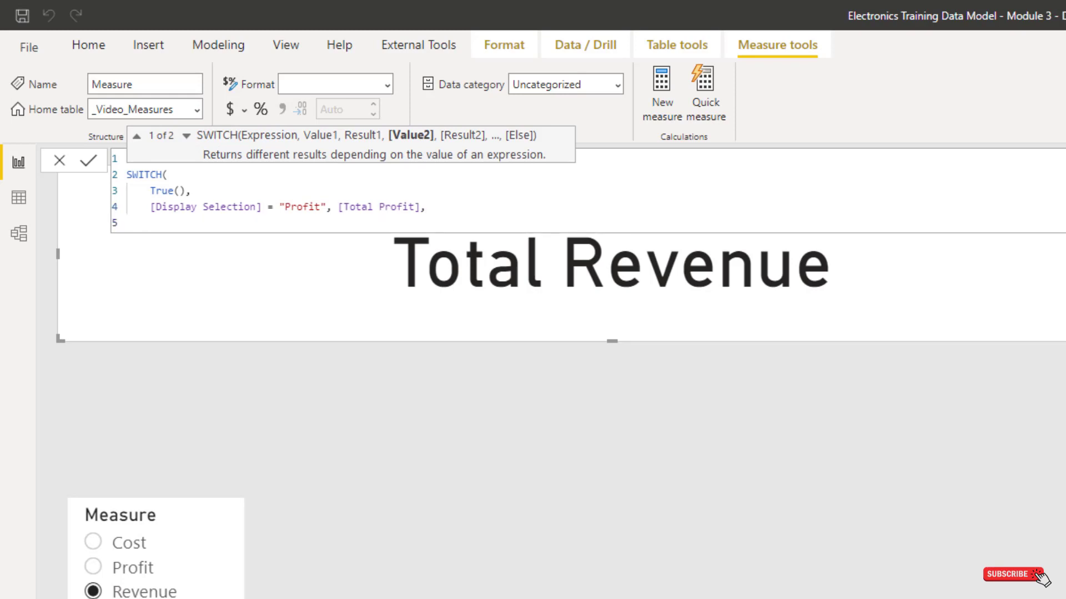
Step: Add a second SWITCH condition, [Display Selection] = "Revenue", with [Total Revenue] as its result
type("si")
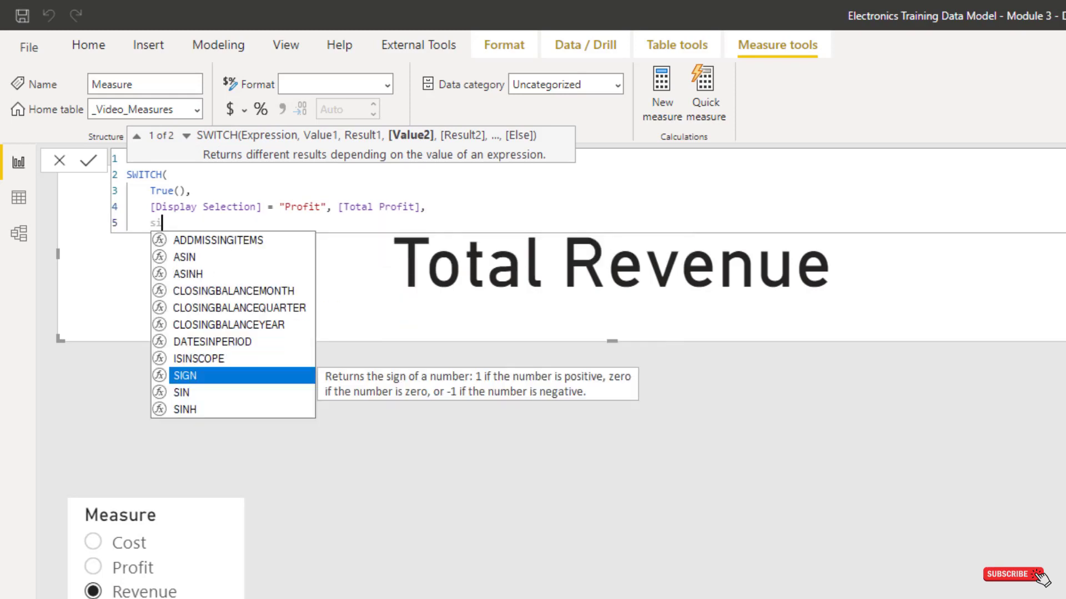
key("BackSpace")
key("BackSpace")
type("displ")
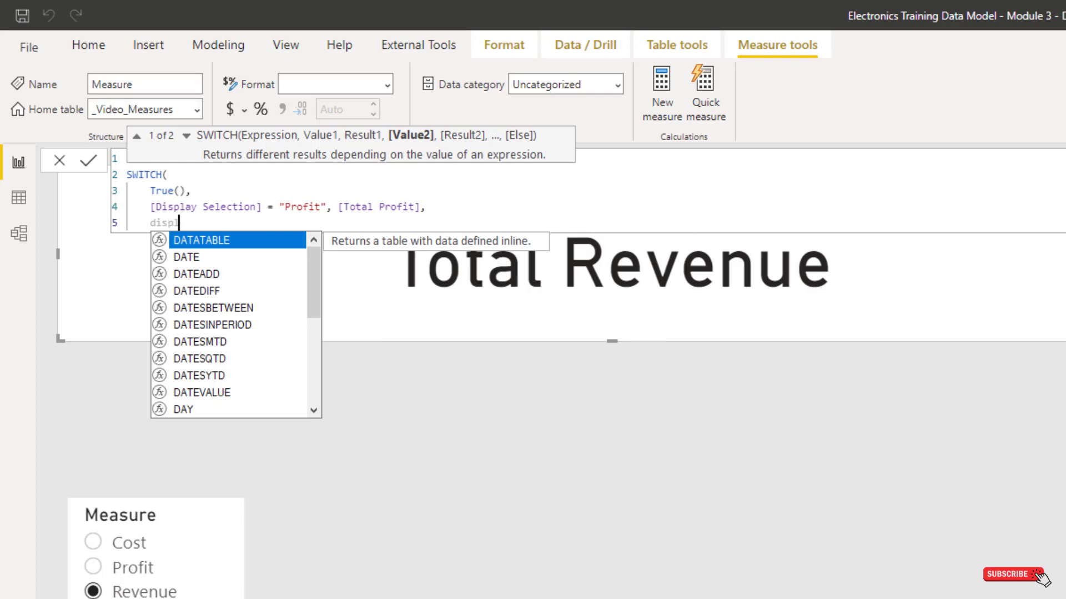
type("ay")
key("Tab")
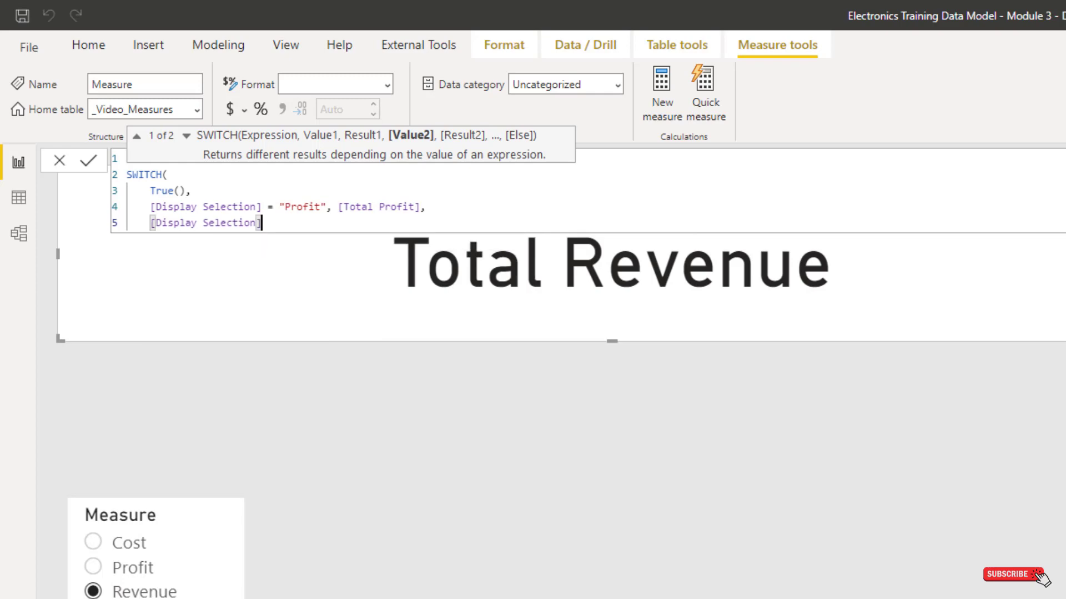
type("= \"Revenue\", ")
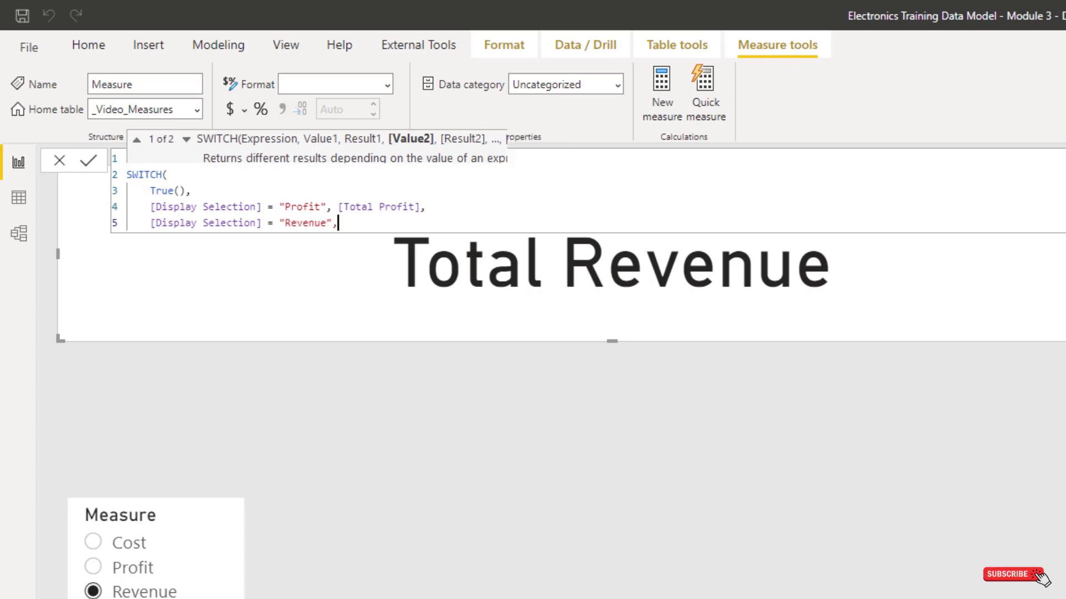
type("toa")
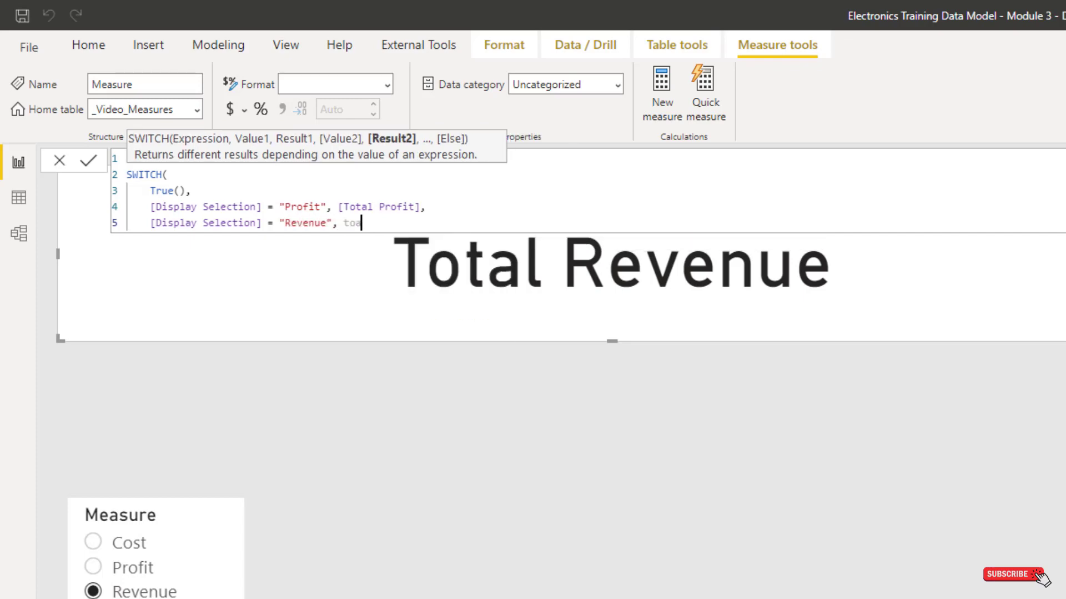
key("BackSpace")
type("tal")
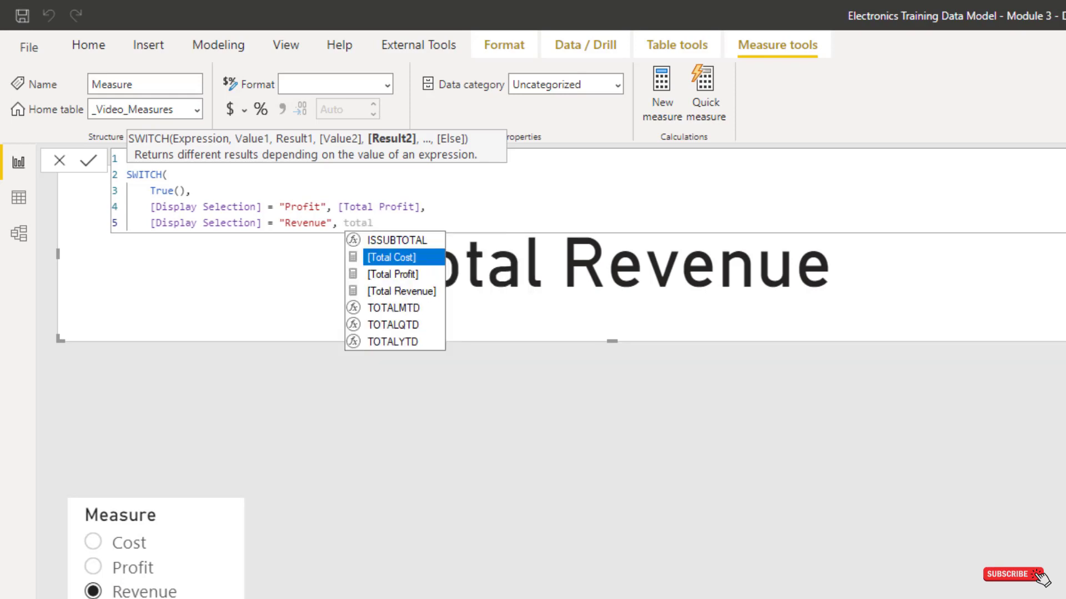
key("Down")
key("Down")
key("Tab")
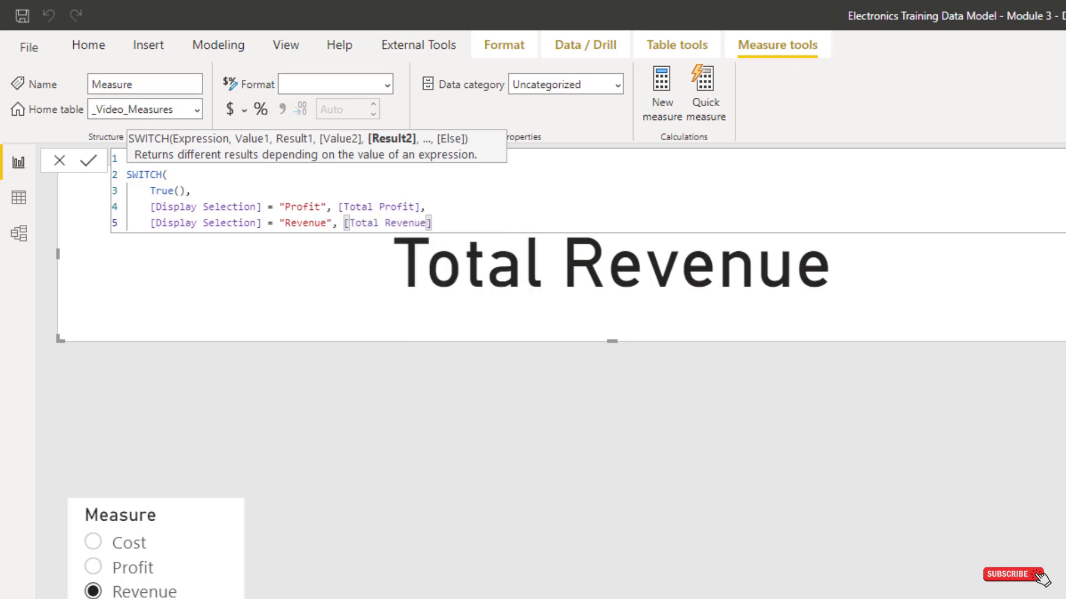
type(",")
key("shift+Return")
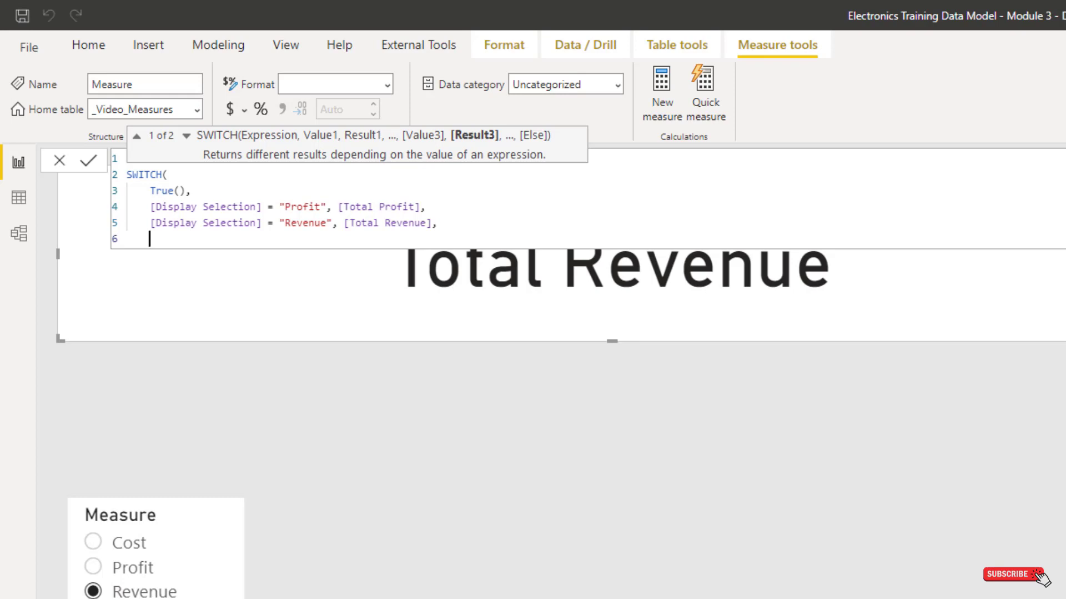
Step: Add a third SWITCH line reading [Display Selection] = "Cost" = [Total Cost], followed by a new line
type("display")
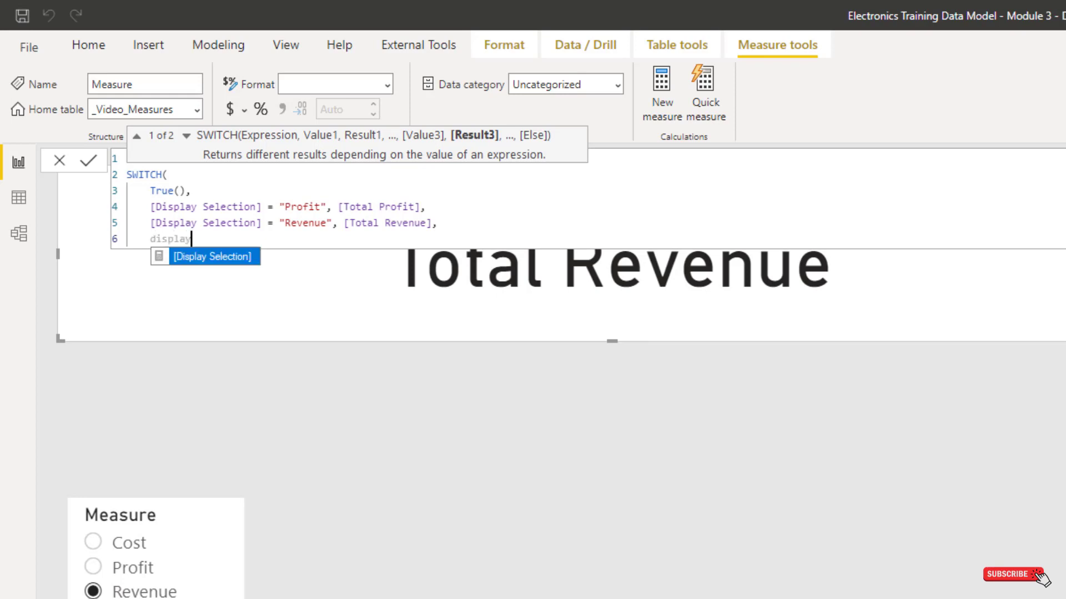
key("Tab")
type("= \"")
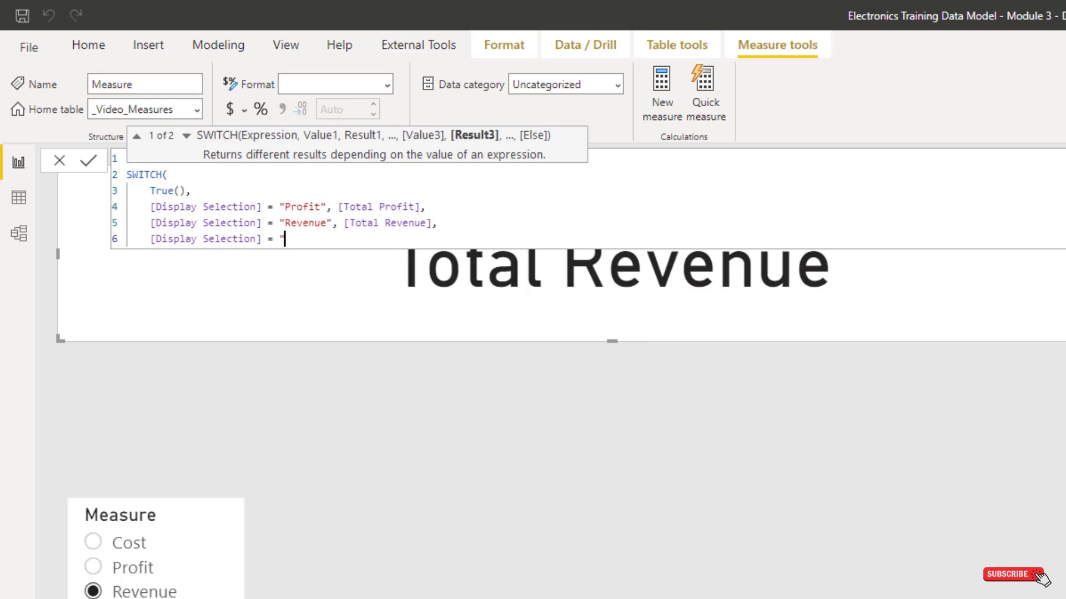
type("Cost\" = totalc")
key("Tab")
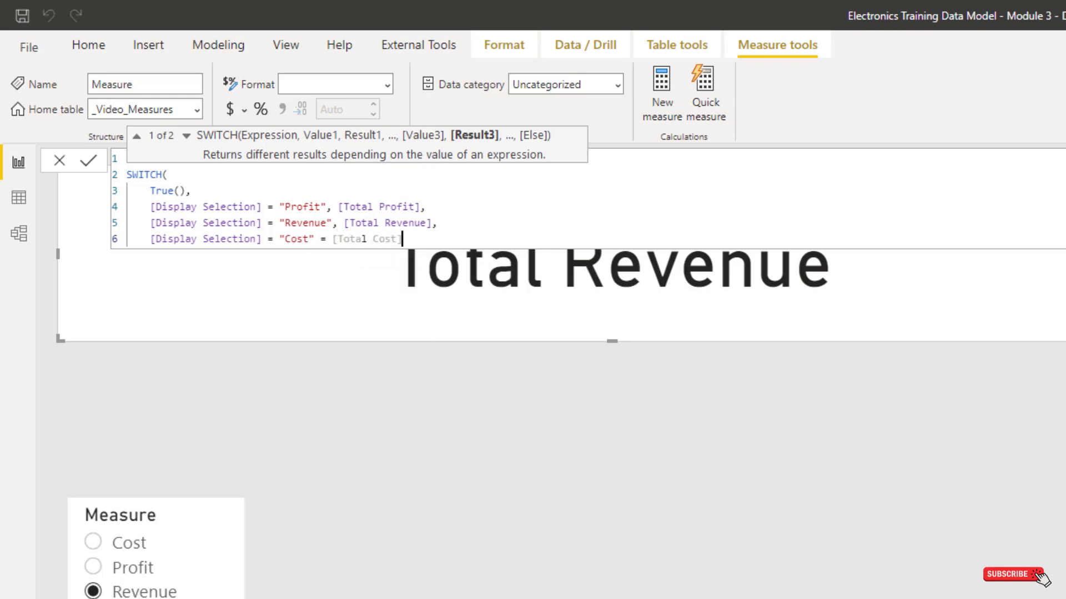
type(",")
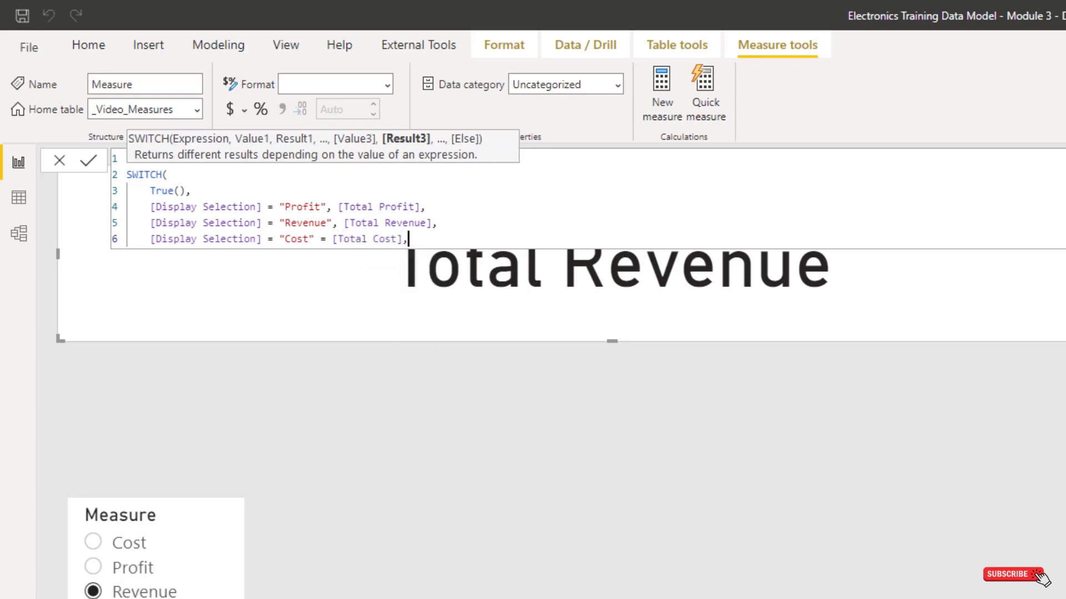
key("shift+Return")
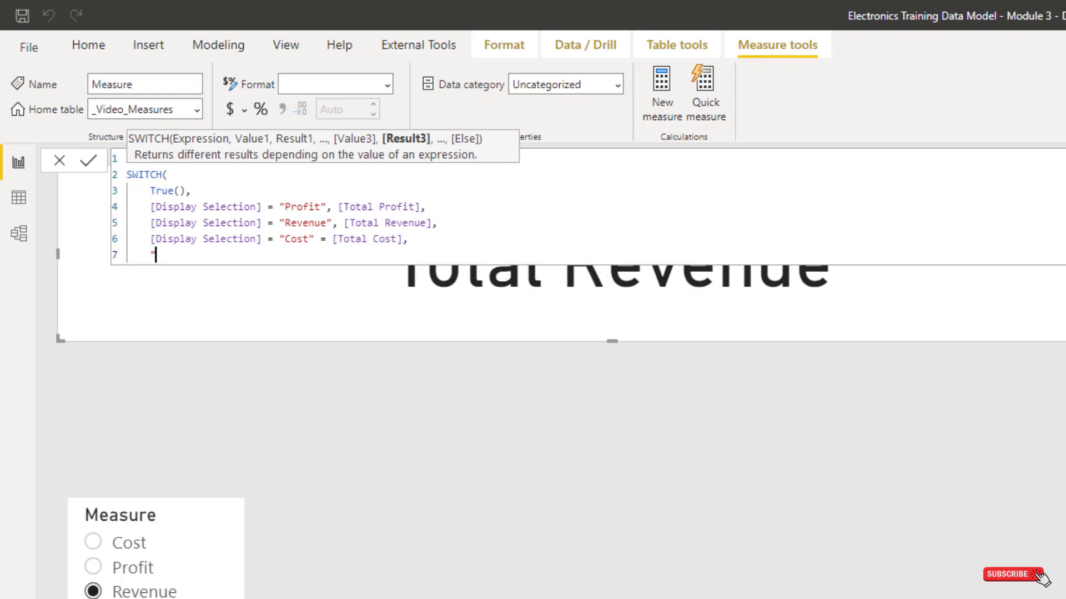
Step: Enter [Total Revenue] as the SWITCH function's default result and close the function's bracket
type("total reven")
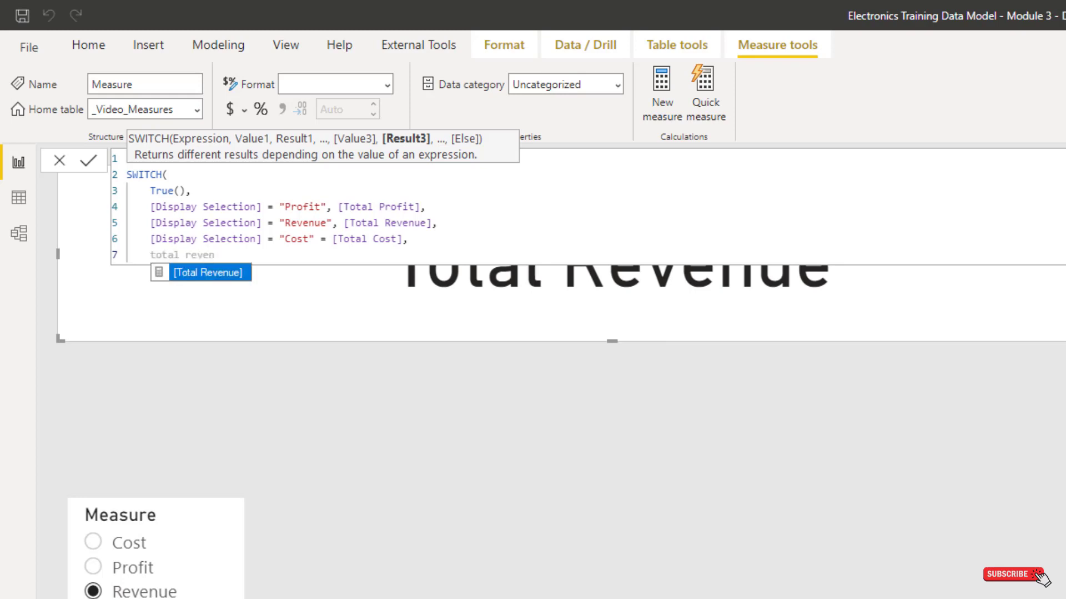
key("Tab")
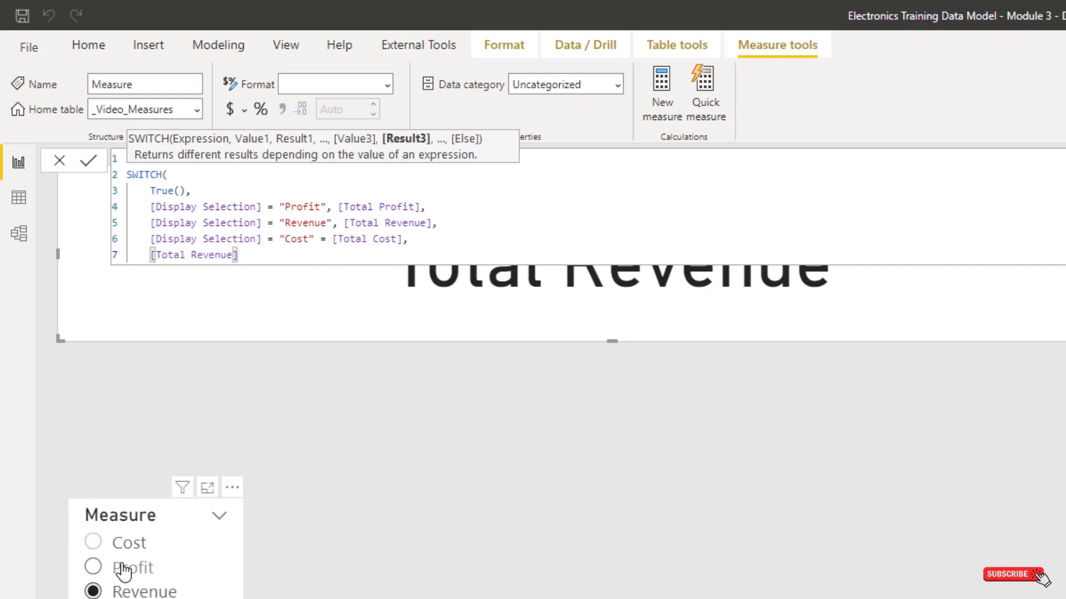
type(")")
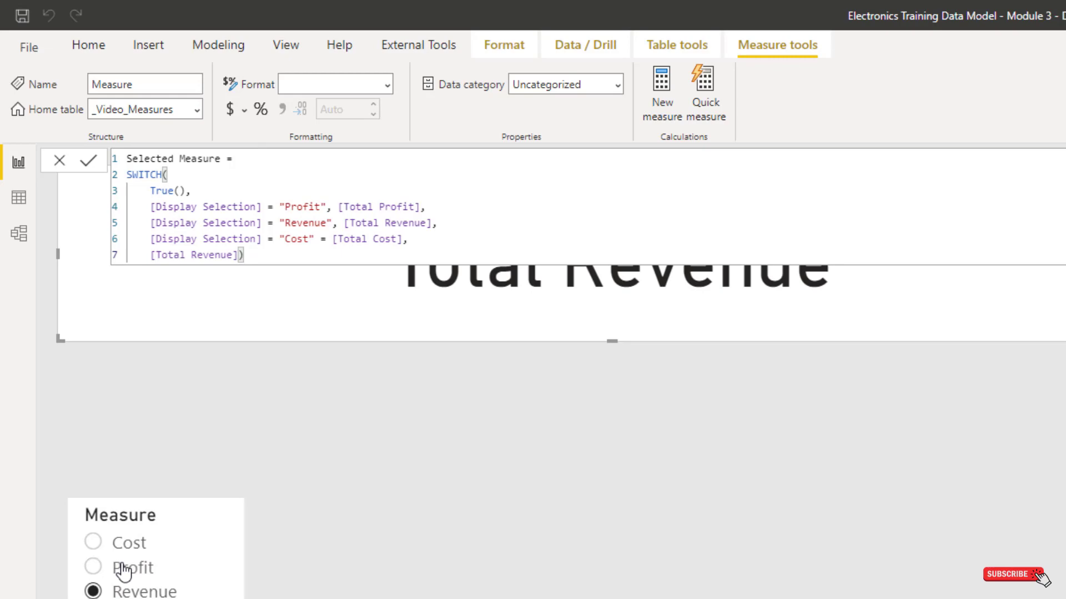
Step: Commit the Selected Measure formula and add a card visual to the page showing Selected Measure
key("Return")
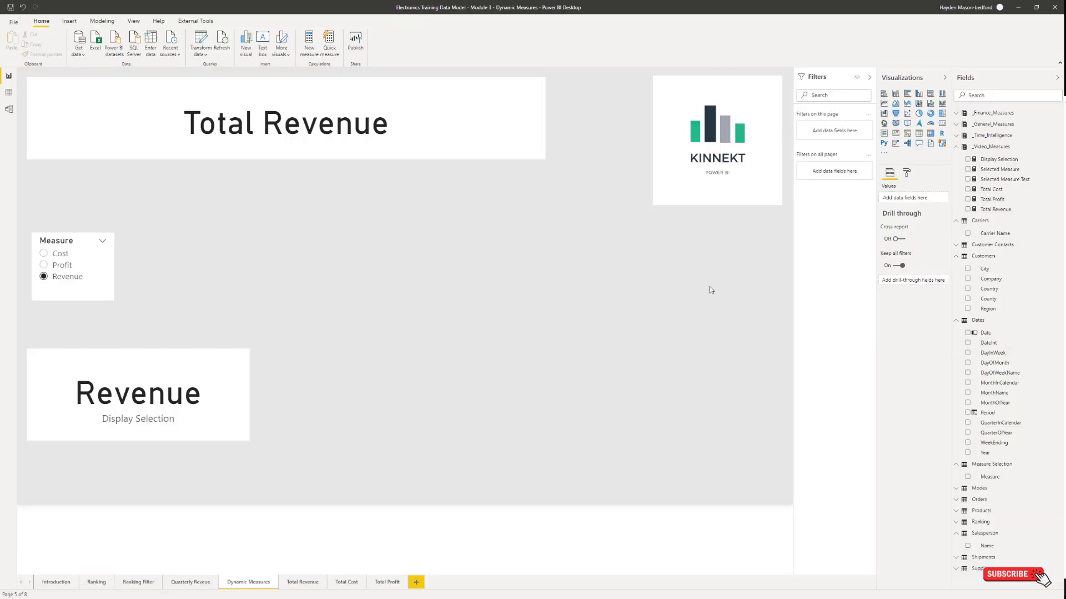
left_click(709, 288)
left_click(942, 124)
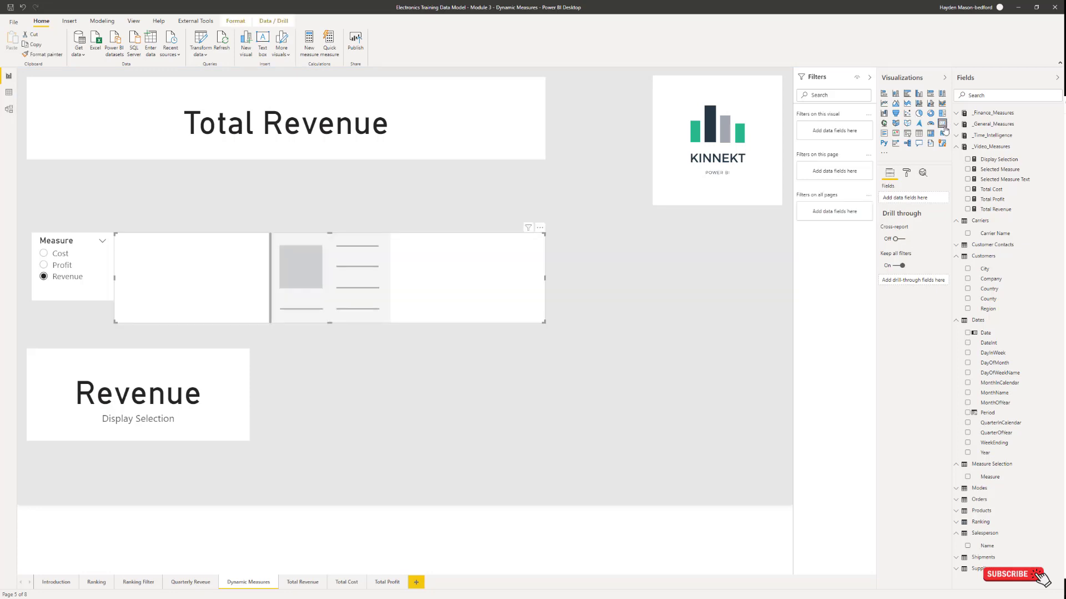
left_click(968, 169)
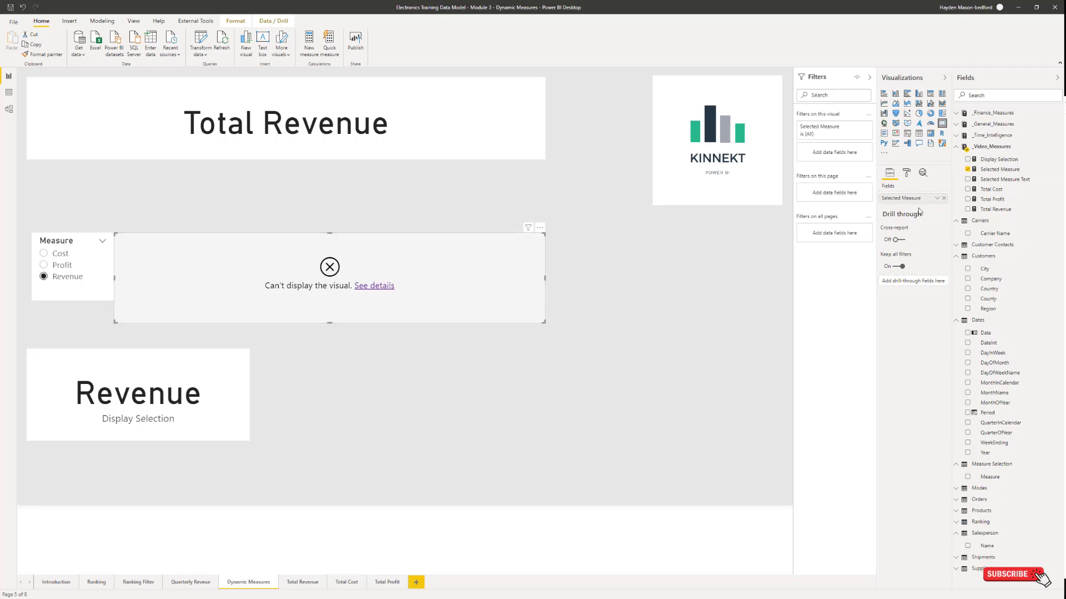
Step: Correct the Cost condition in the Selected Measure formula by replacing the equals sign before [Total Cost] with a comma
left_click(1000, 168)
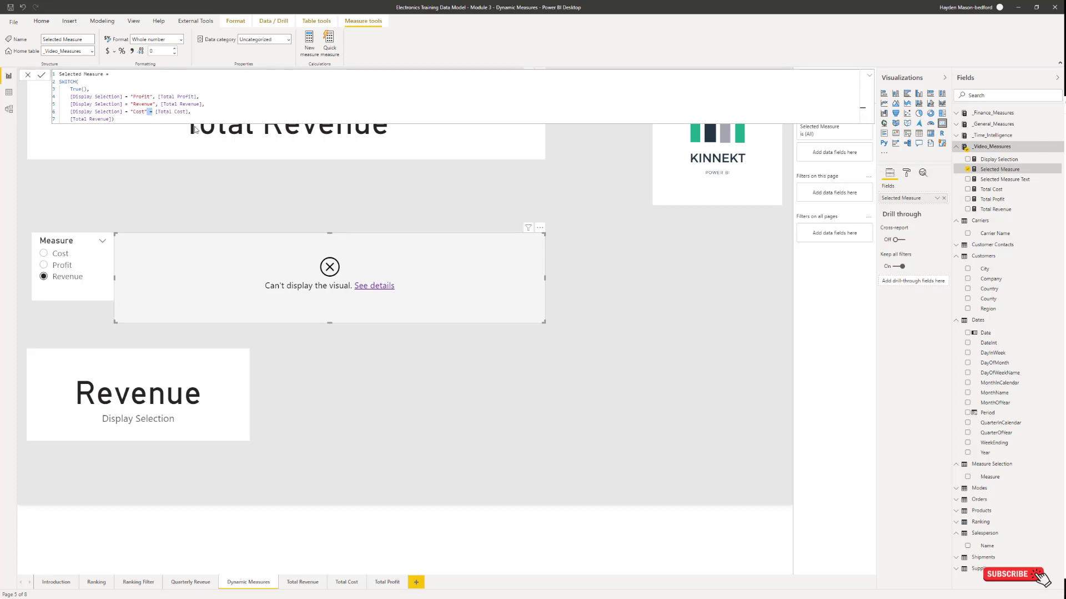
type(",")
key("Return")
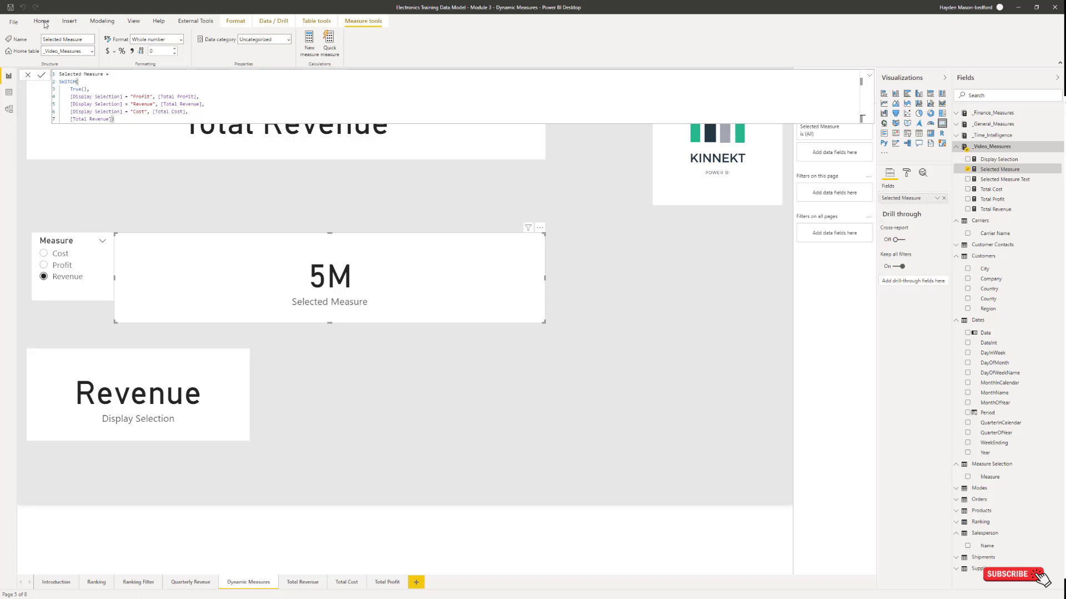
Step: Test the Selected Measure card with the Measure slicer set to Cost and Profit, and delete the card
left_click(55, 255)
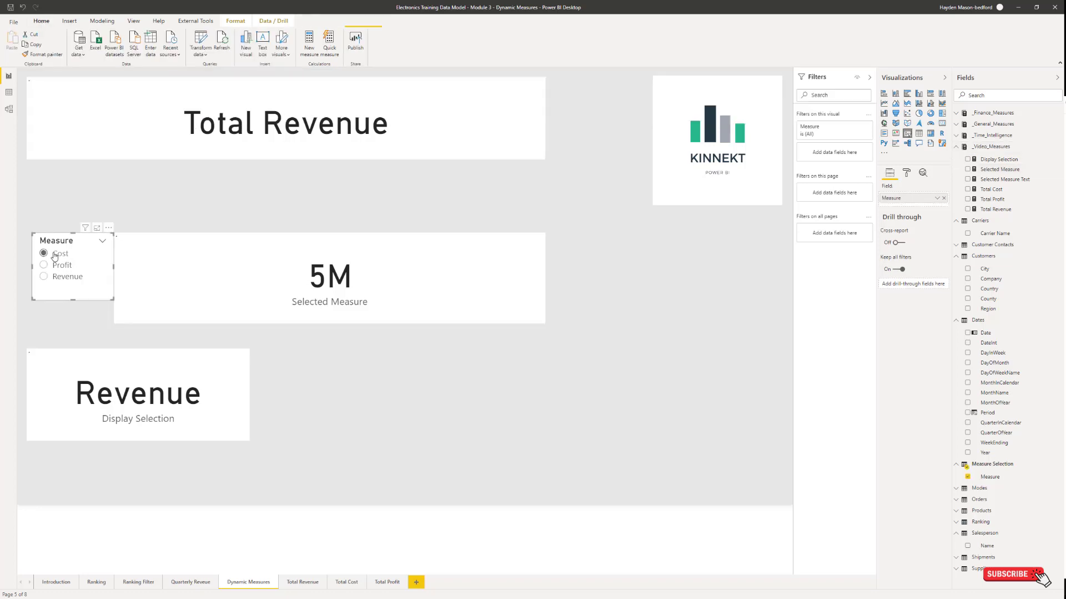
left_click(58, 267)
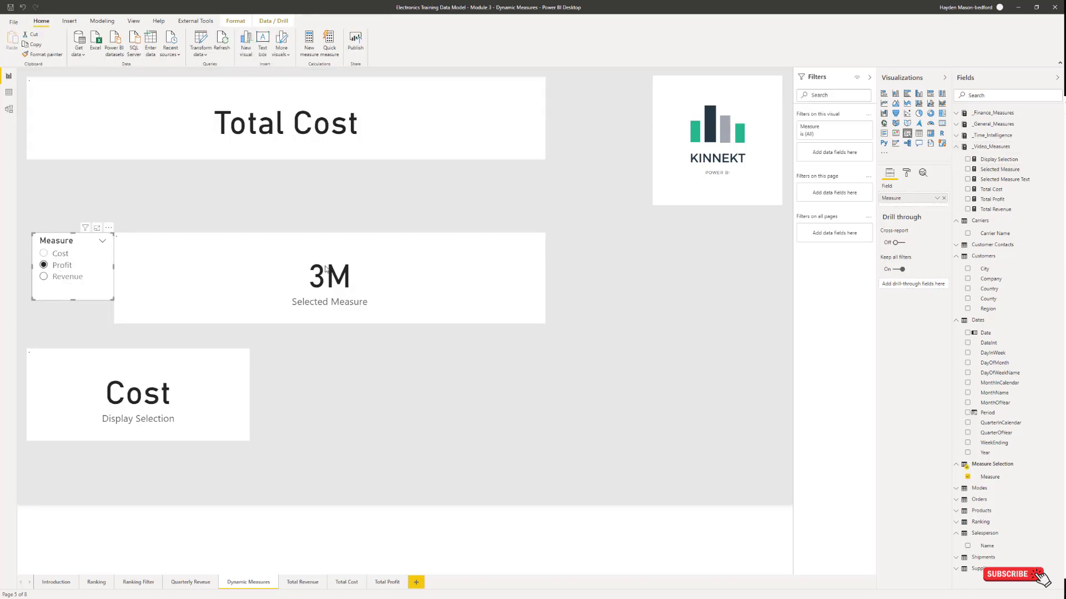
left_click_drag(398, 280, 501, 289)
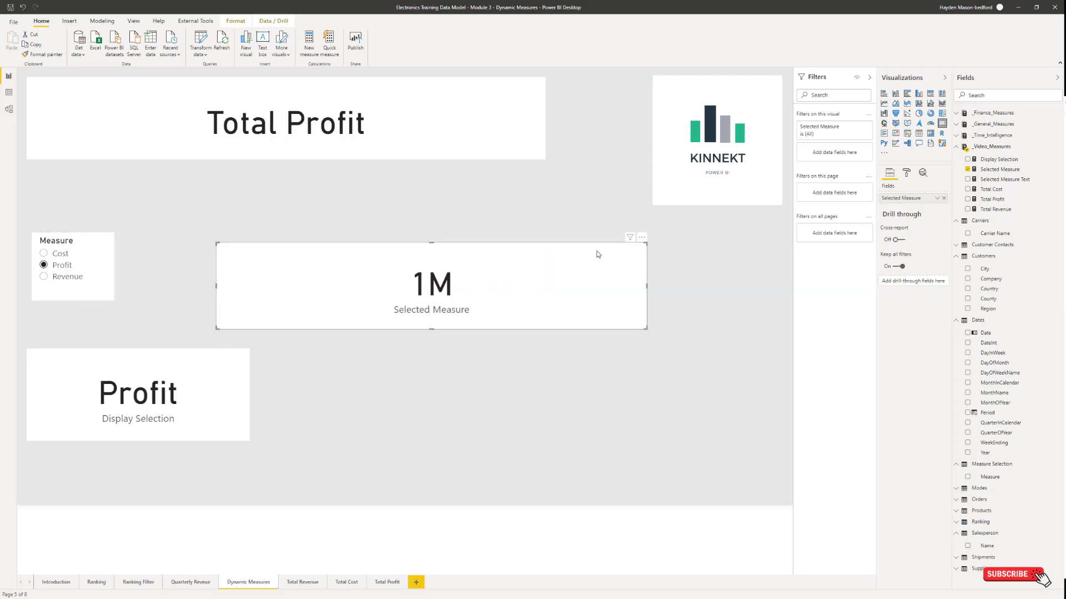
key("Delete")
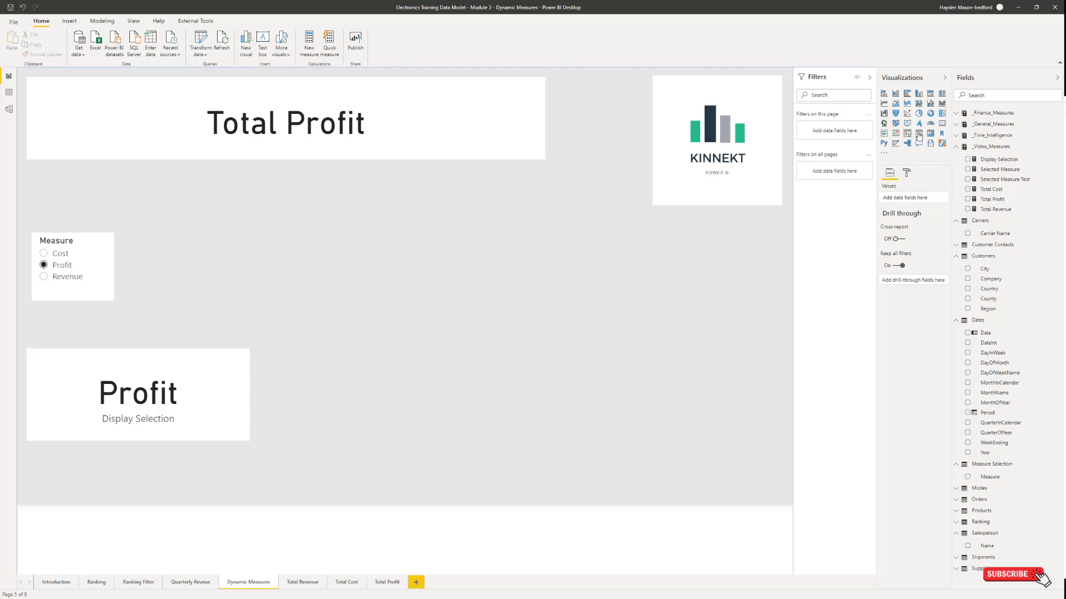
Step: Add a table of Region with Total Cost, Total Profit, Total Revenue and Selected Measure, positioned clear of the Measure slicer
left_click(968, 309)
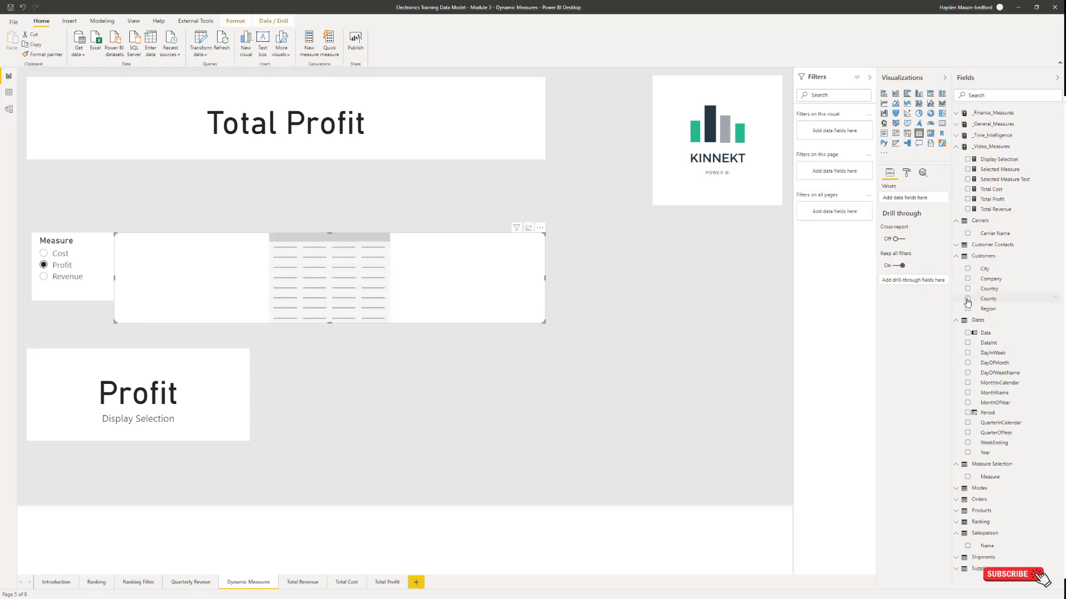
left_click(968, 308)
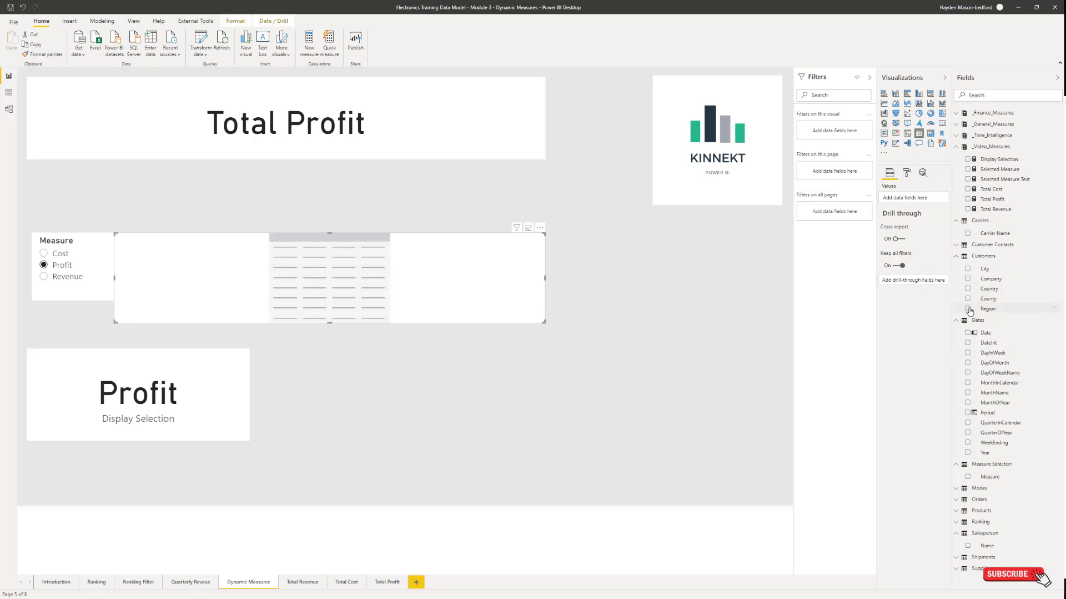
left_click(968, 189)
left_click(968, 199)
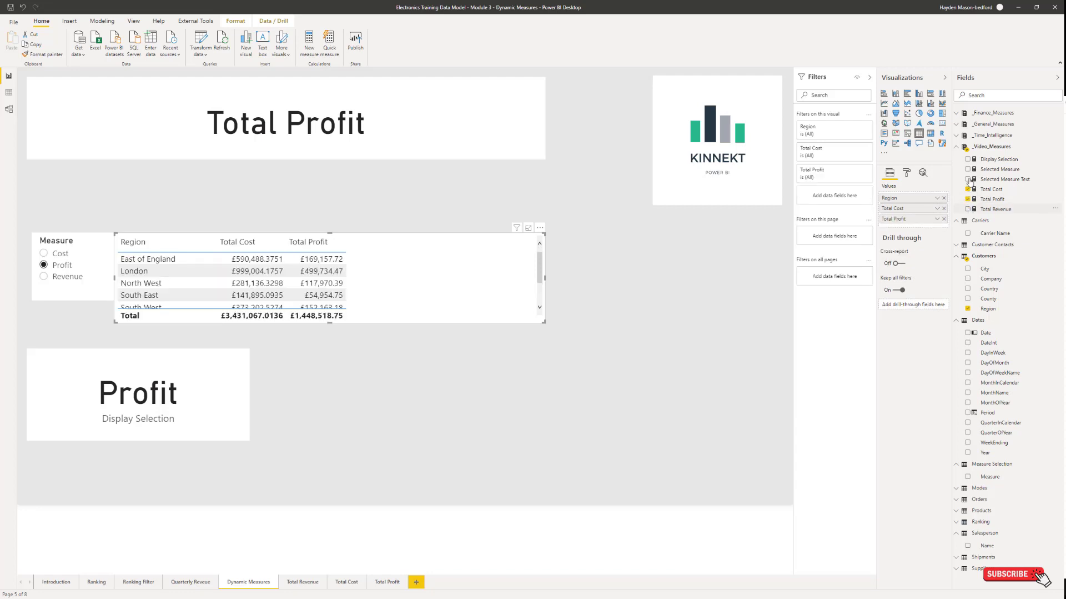
left_click(968, 209)
left_click(970, 169)
left_click_drag(464, 290, 609, 291)
Step: Delete the Display Selection card and extend the table downward so every region row fits
left_click(221, 393)
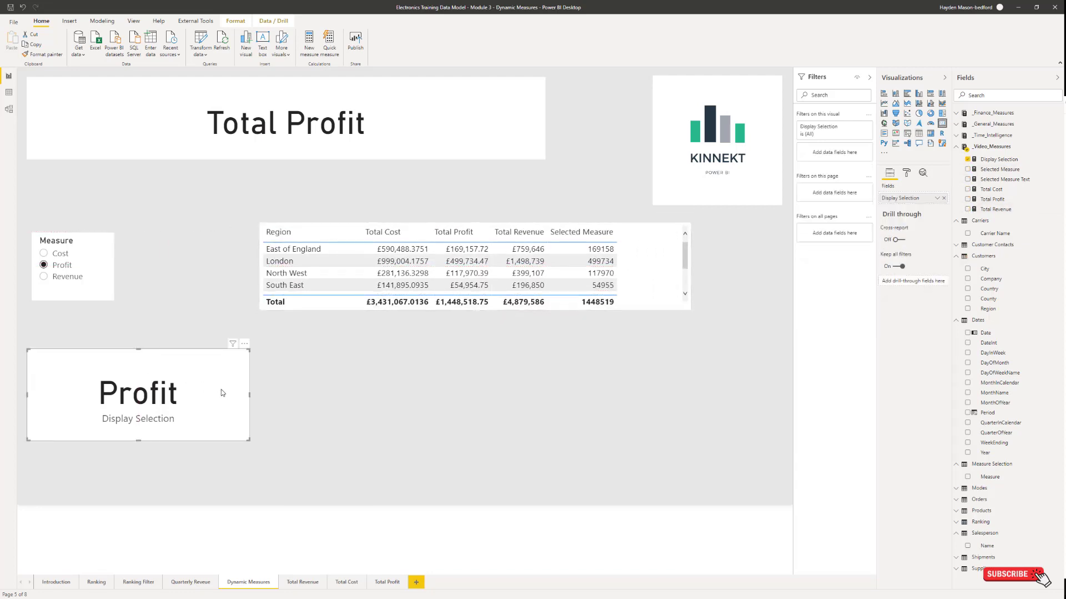
key("Delete")
left_click(603, 308)
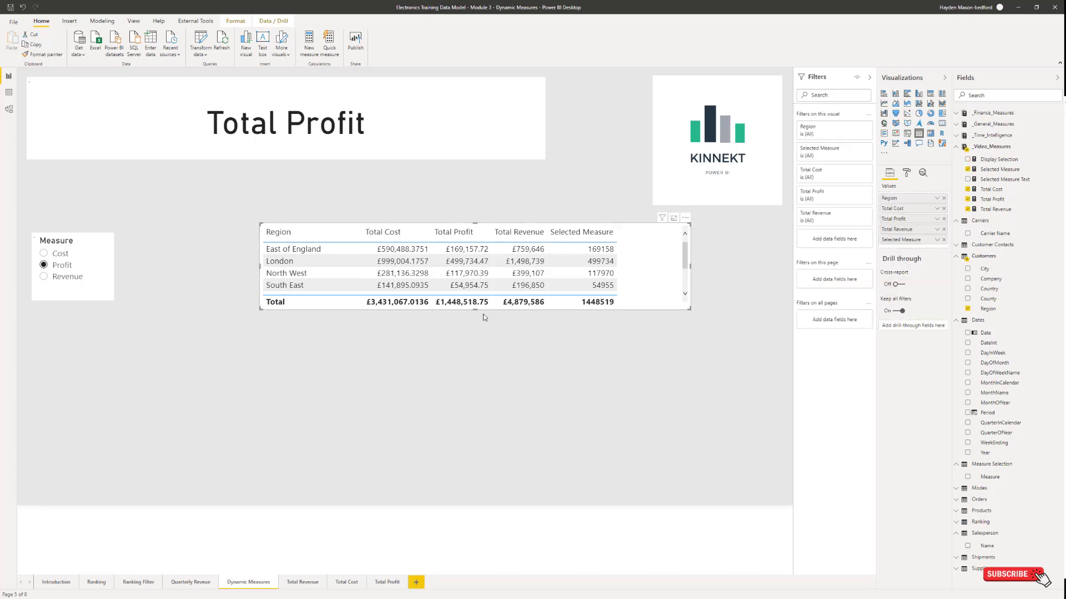
left_click_drag(477, 313, 477, 464)
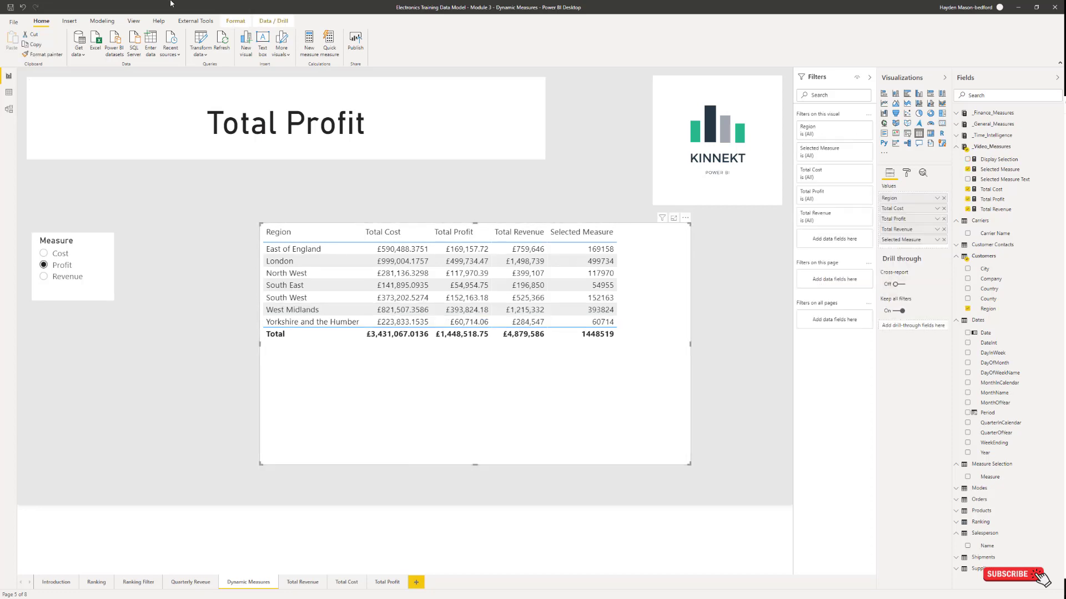
Step: Format Selected Measure as pound (£) currency without decimals and set the Measure slicer to Revenue to compare the columns
left_click(1017, 169)
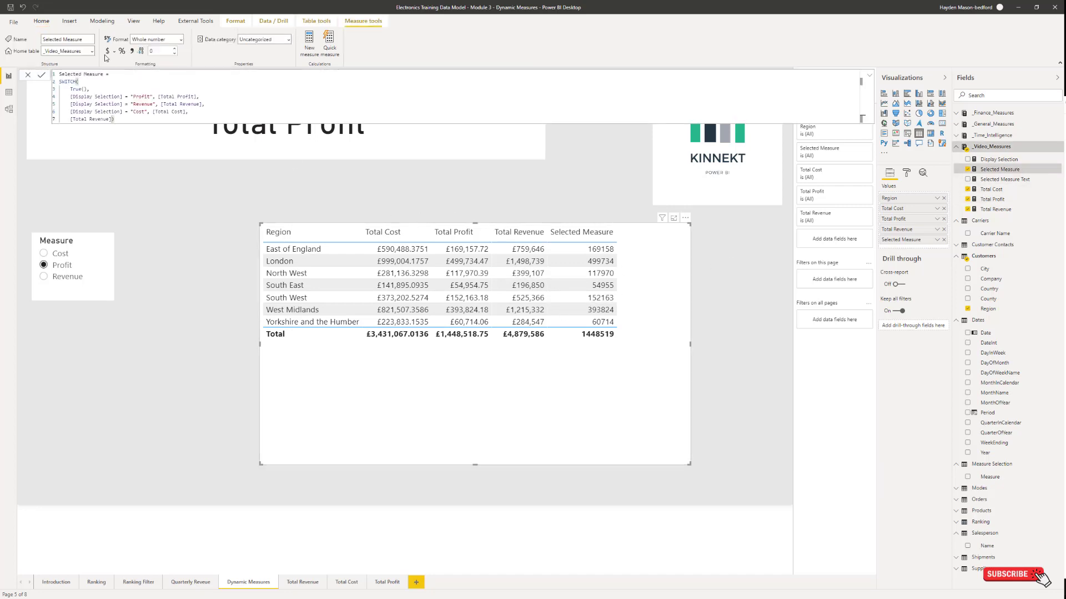
left_click(114, 51)
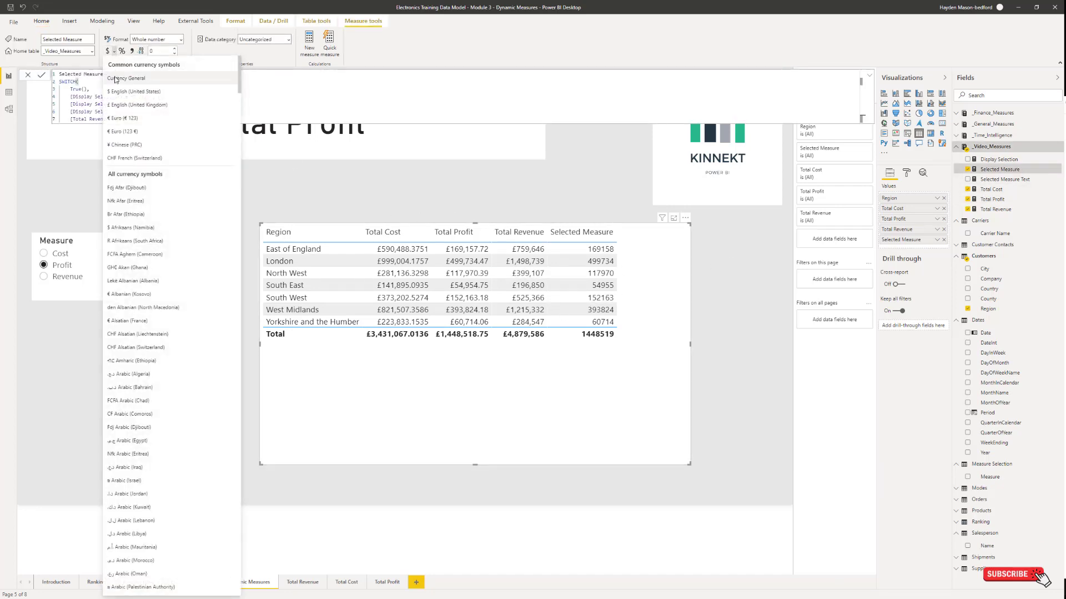
key("Escape")
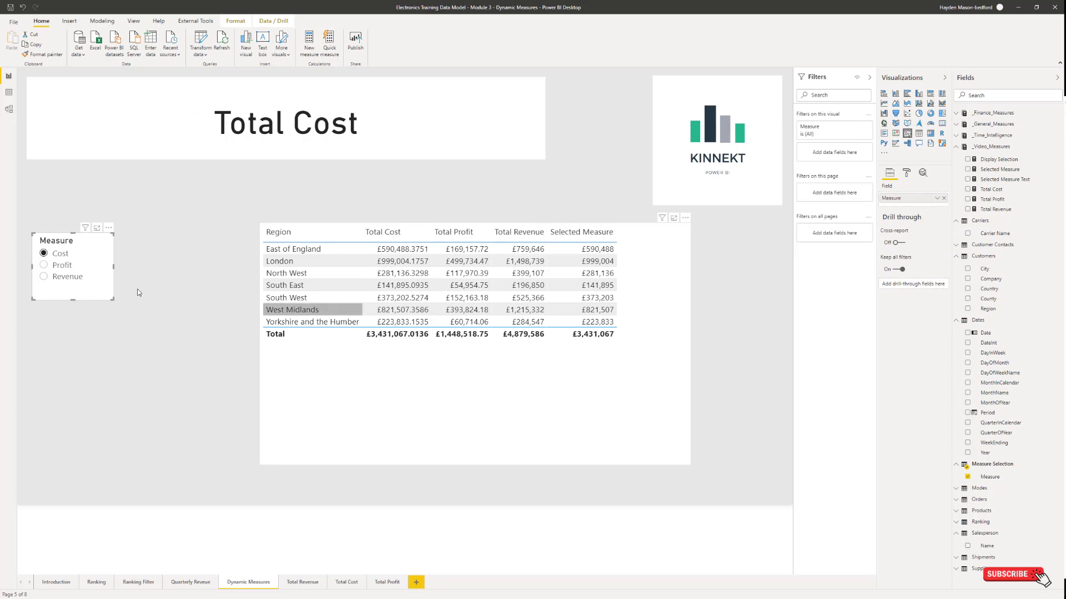
left_click(62, 276)
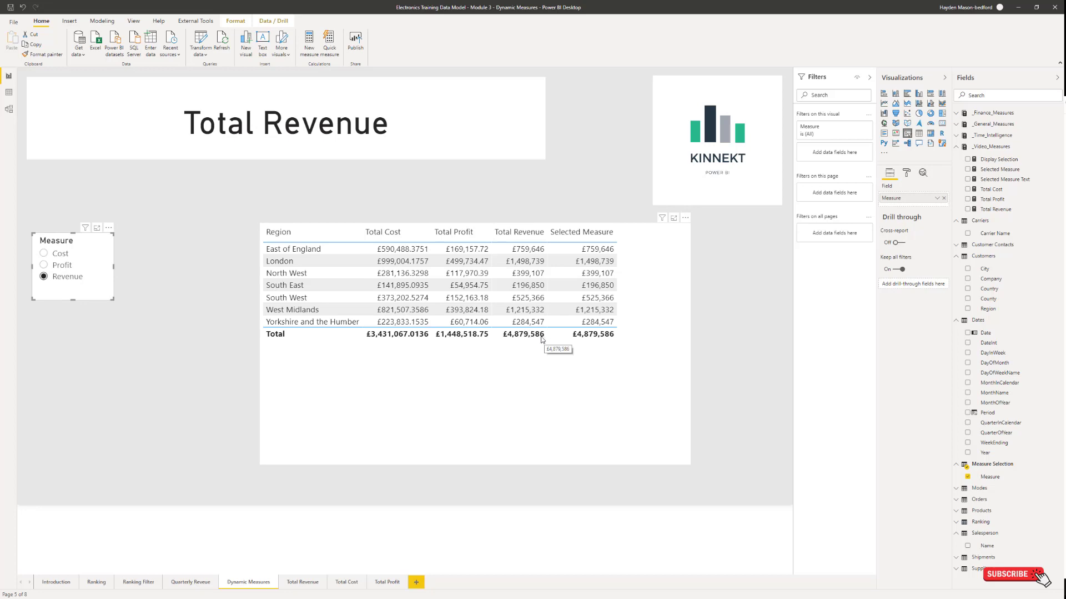
Step: Delete the region table from the Dynamic Measures page and open the Total Revenue page
left_click(633, 398)
key("Delete")
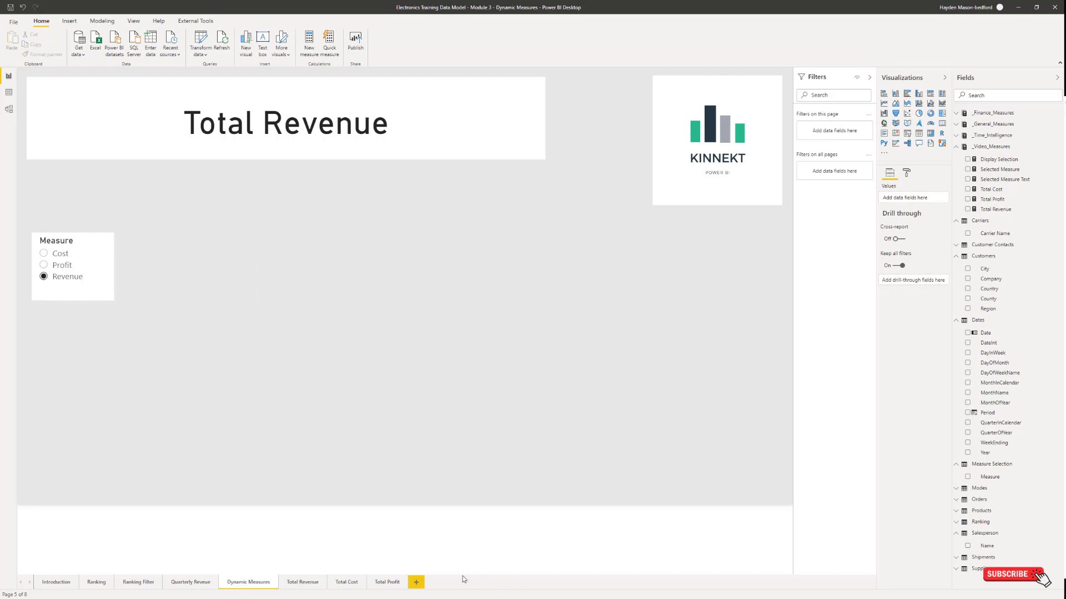
left_click(292, 581)
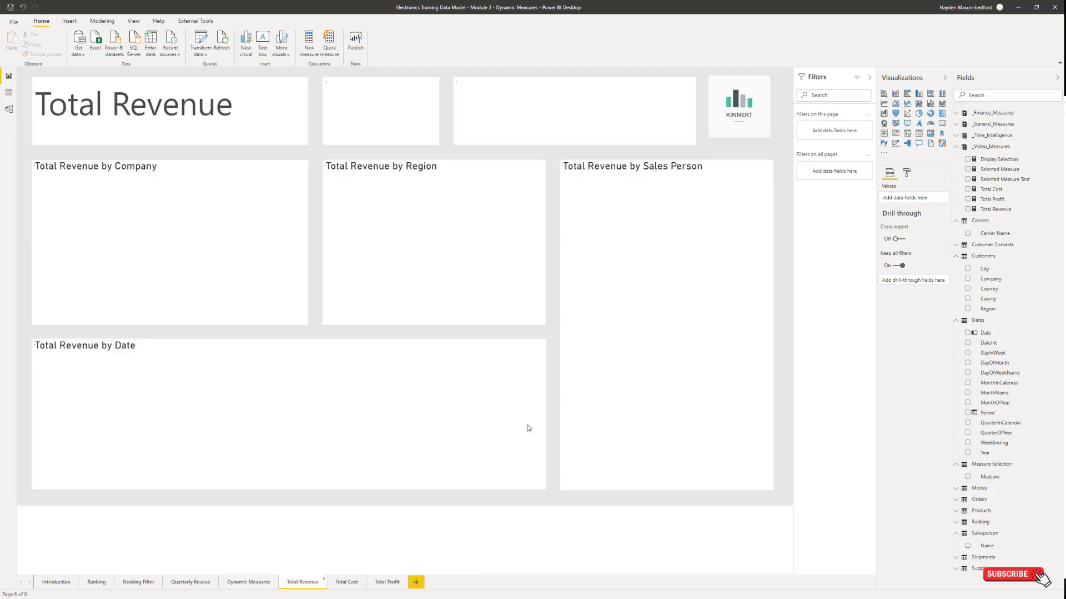